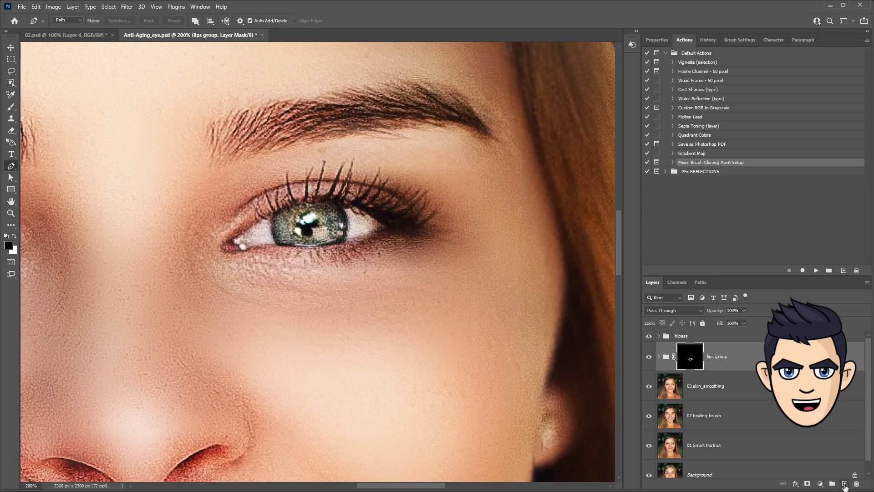
Add a new empty layer and set the Brush tool to 3 px.
click(844, 484)
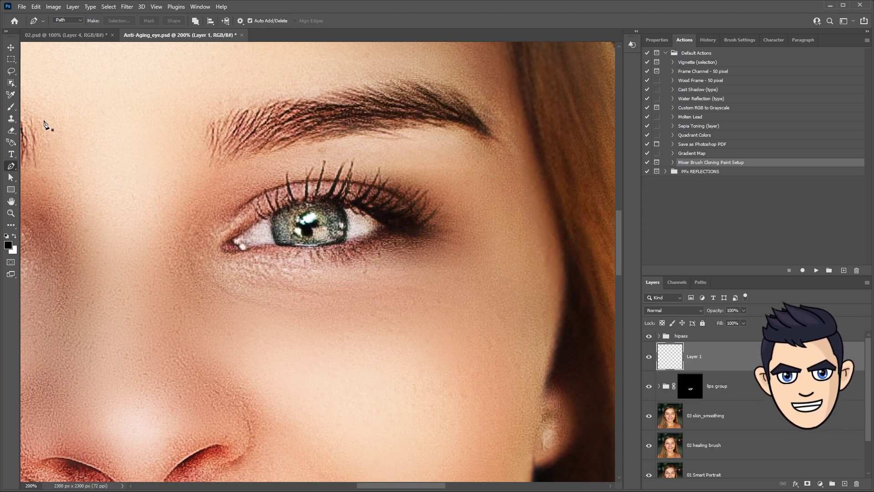
click(11, 107)
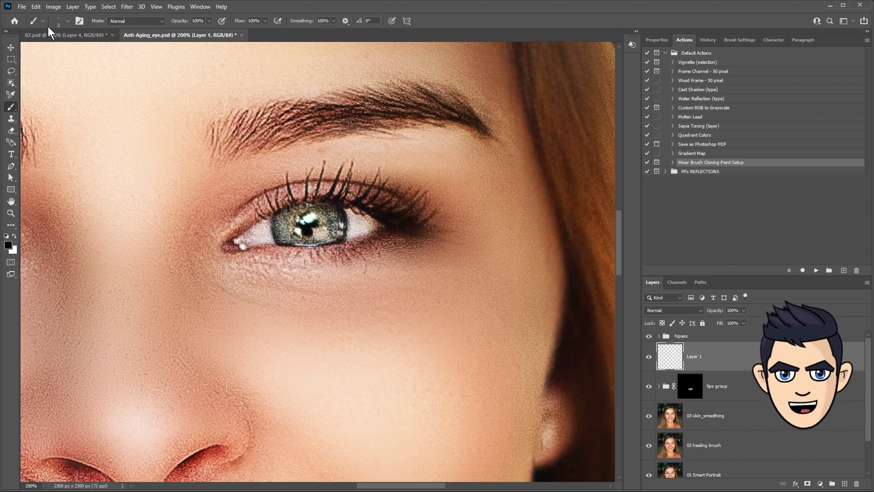
click(66, 22)
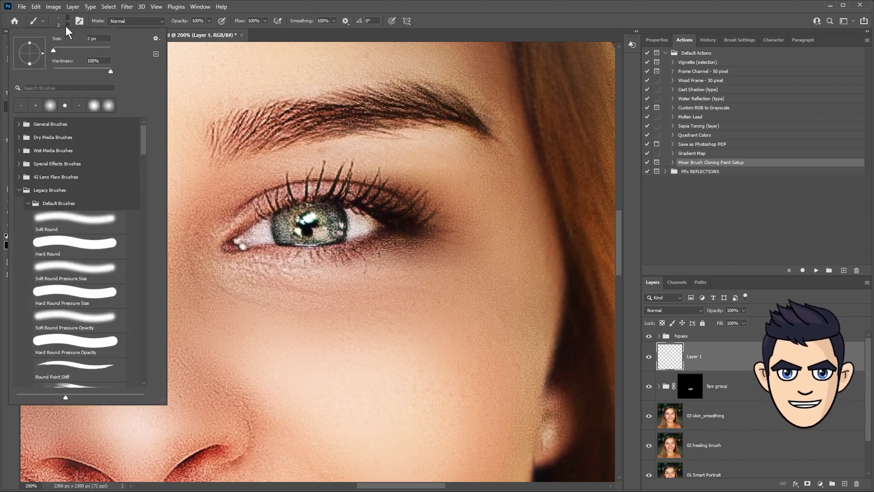
click(53, 48)
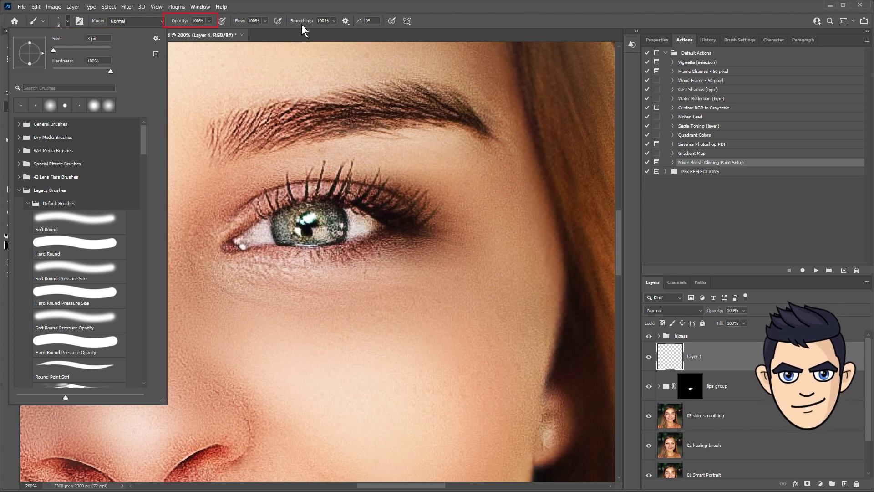
click(345, 11)
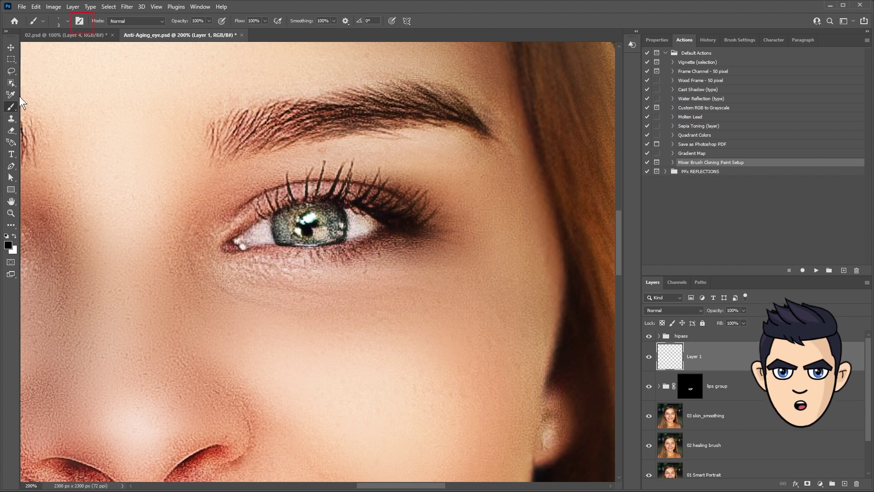
Set Shape Dynamics Size Jitter Control to Fade (35) and test a tapered lash stroke.
click(85, 22)
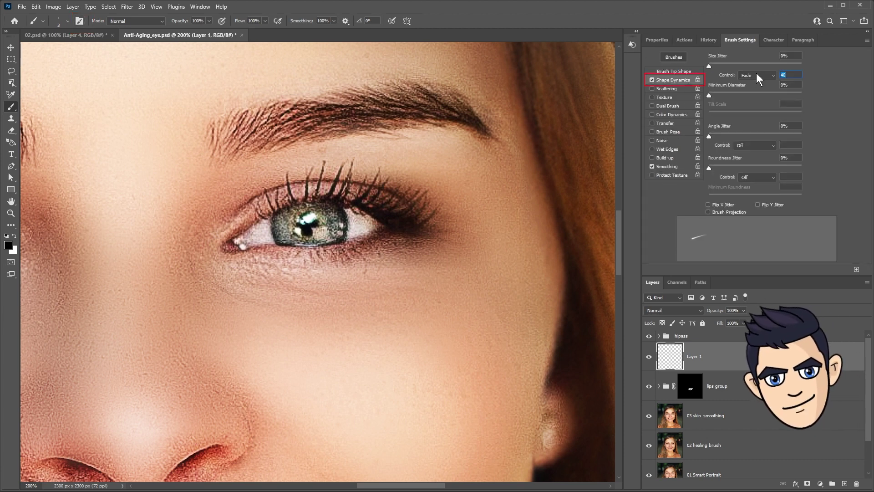
click(770, 76)
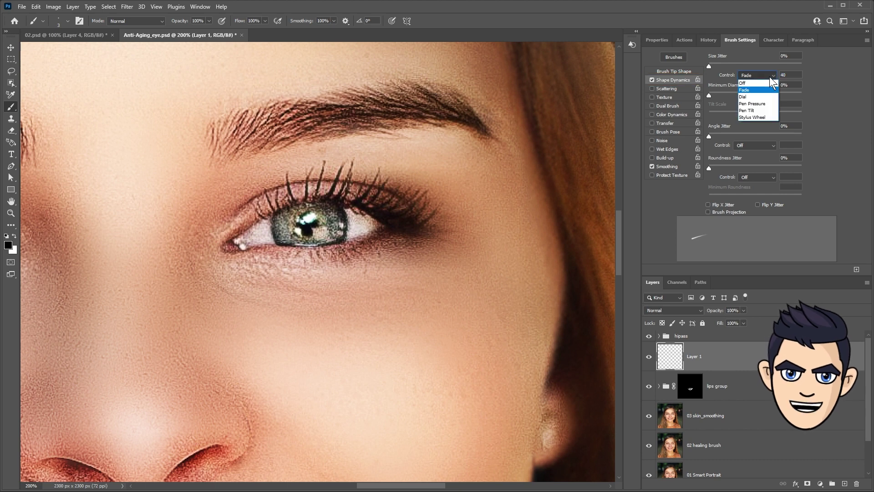
click(762, 83)
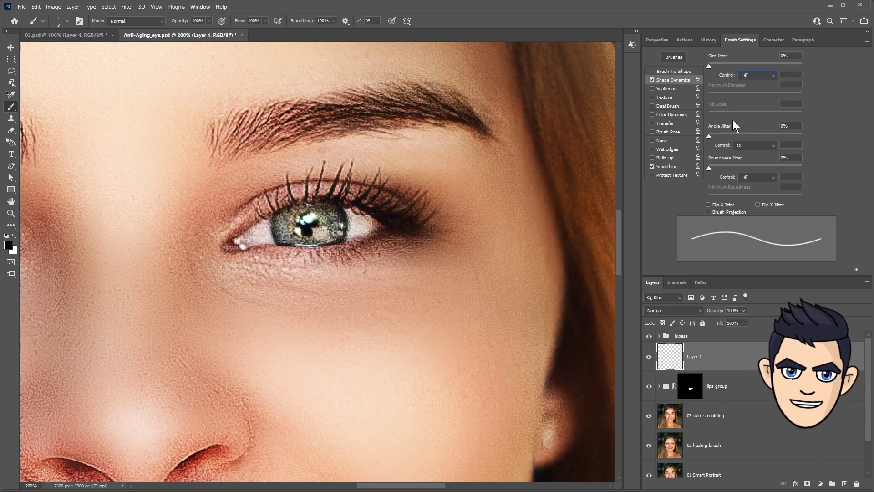
drag(231, 190, 221, 198)
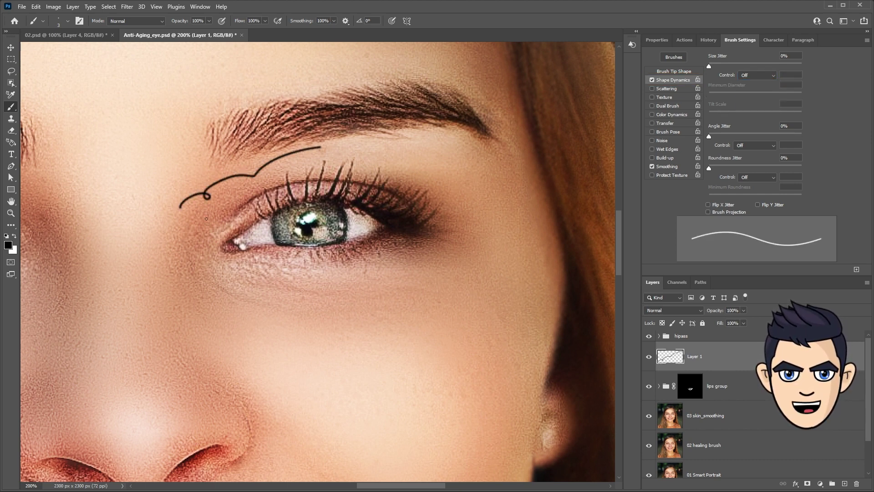
mouse_move(273, 252)
mouse_down()
mouse_move(240, 286)
mouse_move(272, 279)
mouse_up()
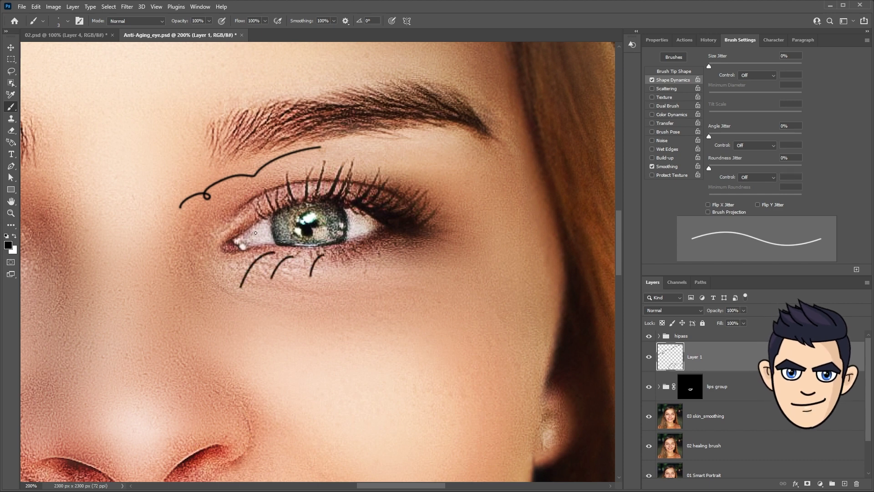
key(ctrl+z)
key(ctrl+z)
key(ctrl+z)
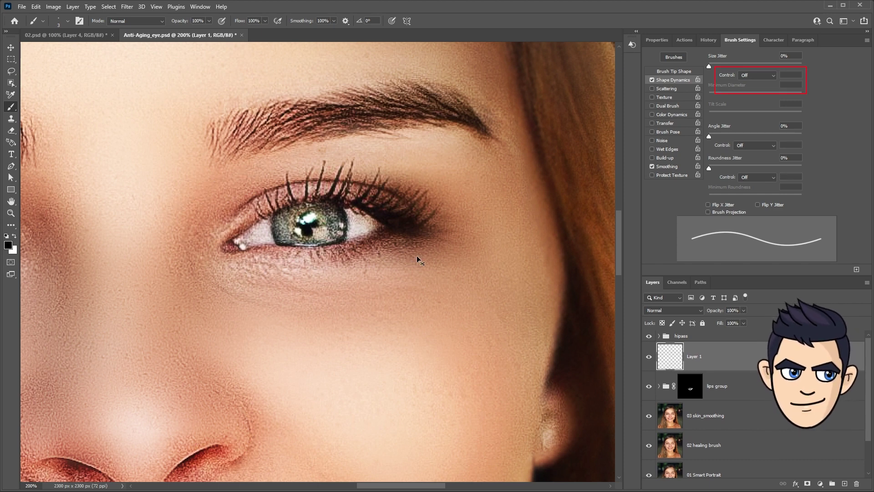
click(756, 75)
click(758, 87)
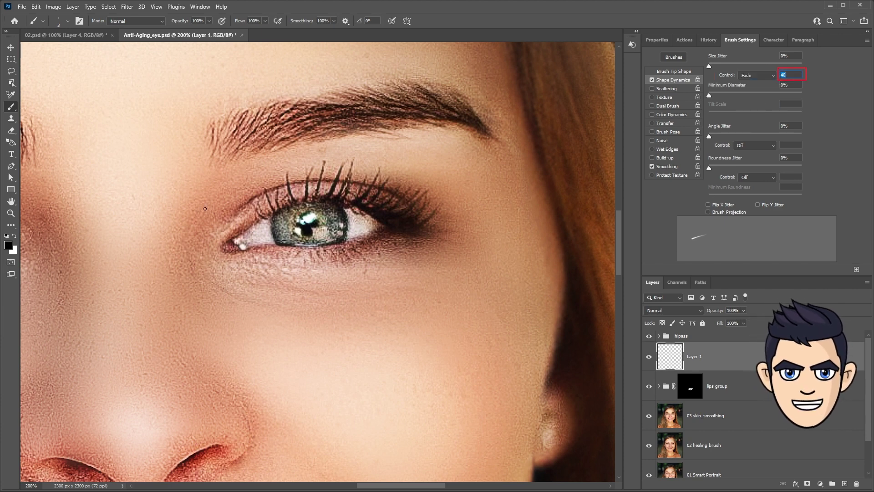
drag(289, 250, 276, 267)
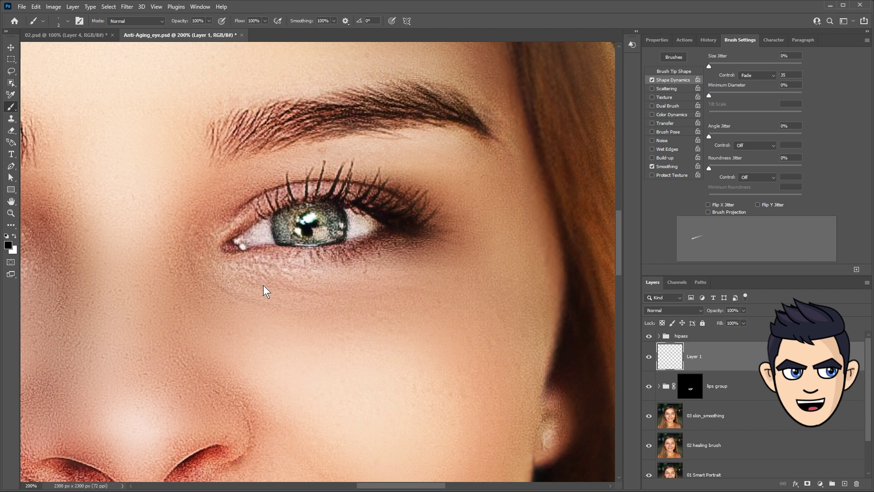
Draw a curved Pen path under the eye and stroke it with the brush into a lash.
click(11, 167)
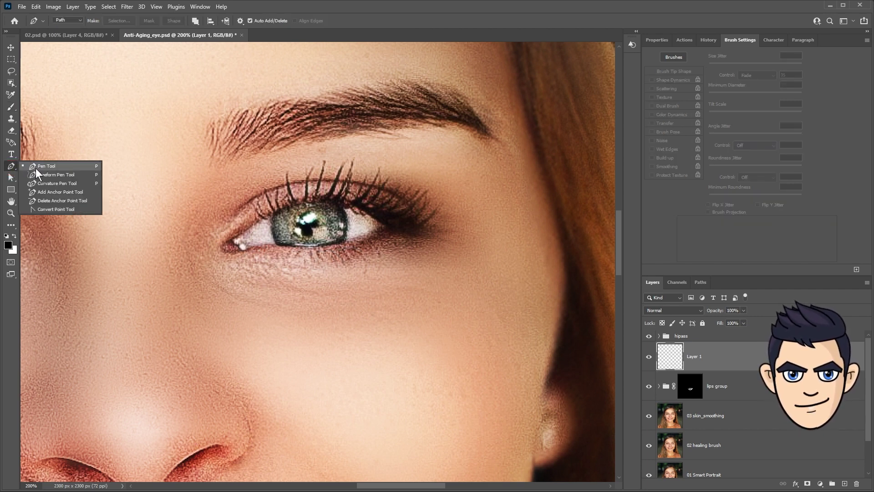
click(37, 168)
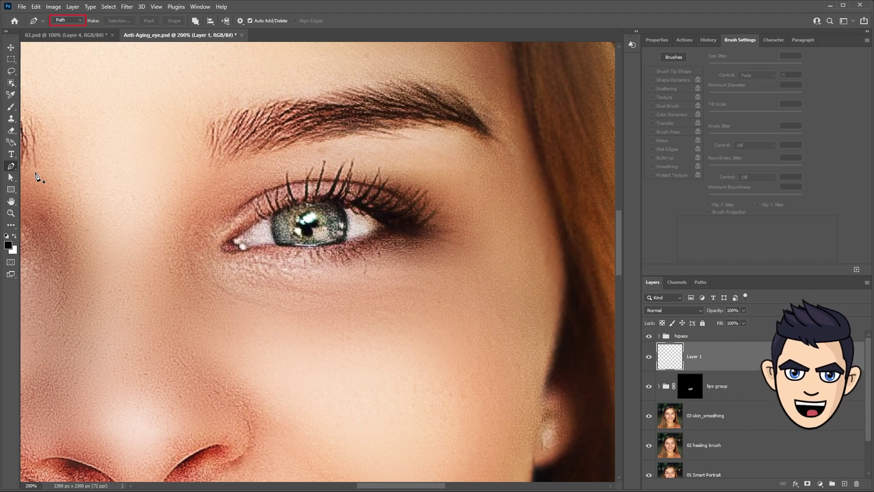
click(283, 250)
drag(260, 283, 258, 315)
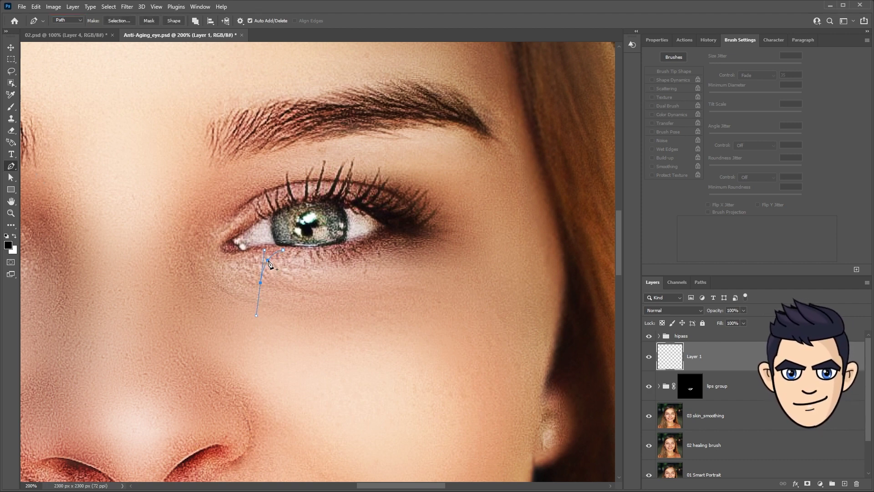
right_click(269, 260)
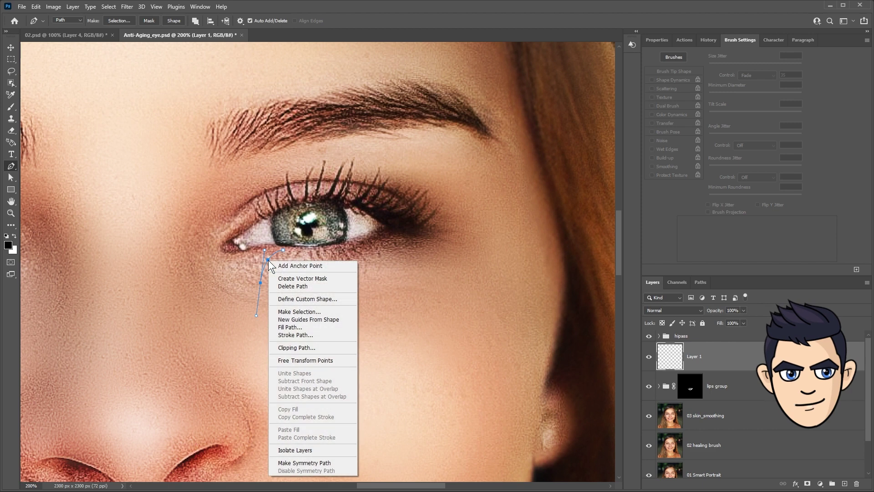
click(284, 336)
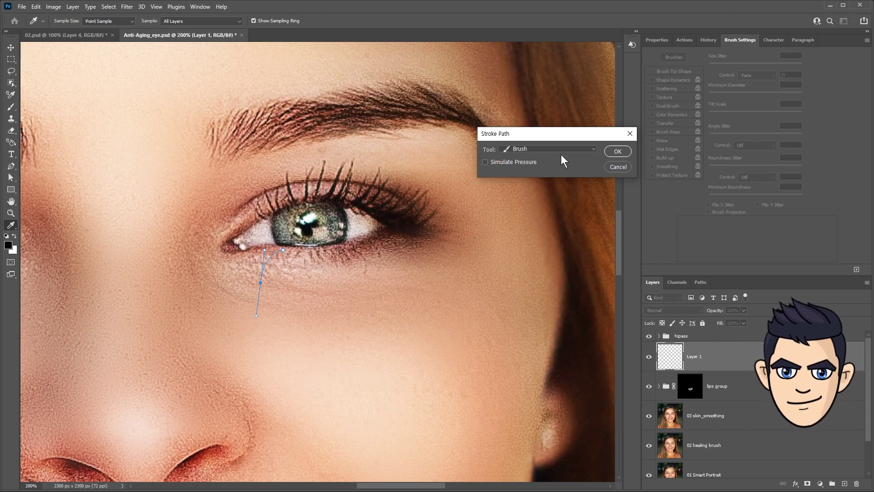
click(615, 150)
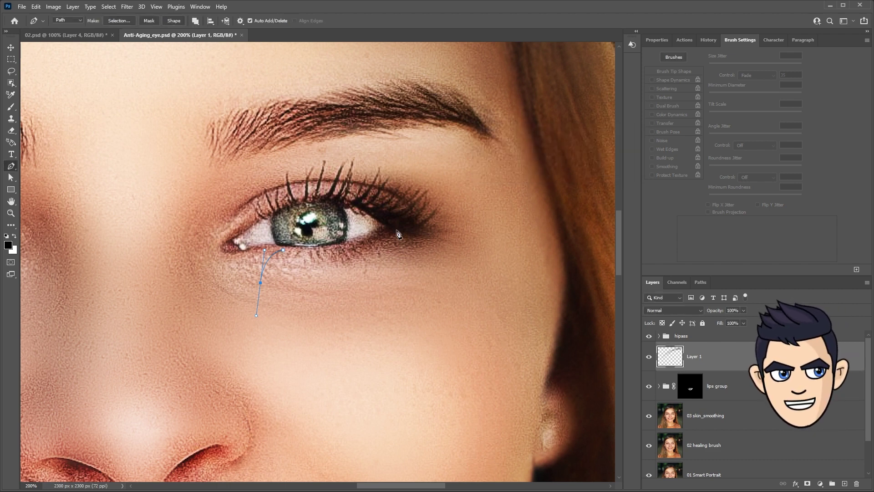
key(Escape)
key(Escape)
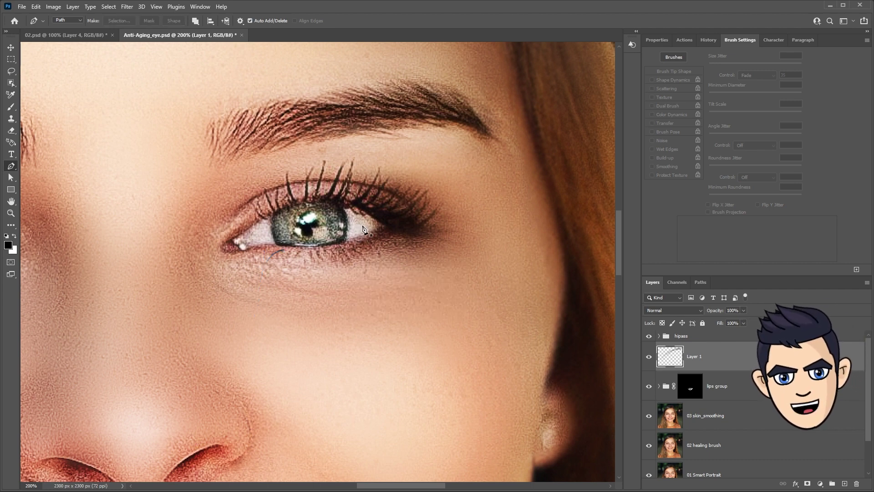
Add a second lower lash by stroking another curved path with the brush.
click(296, 251)
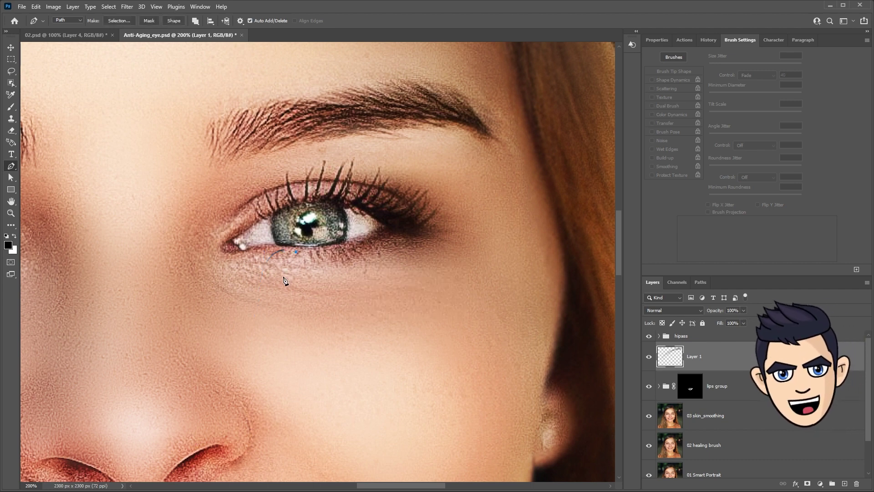
drag(280, 285, 282, 306)
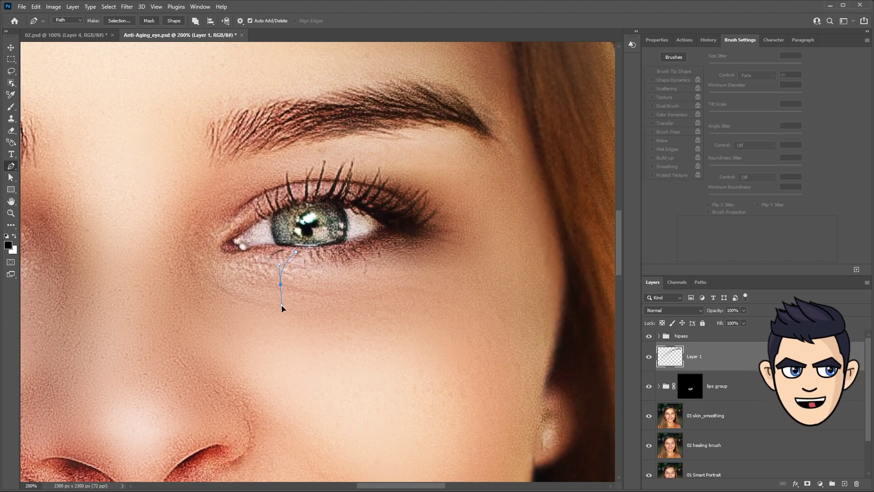
right_click(287, 258)
click(313, 333)
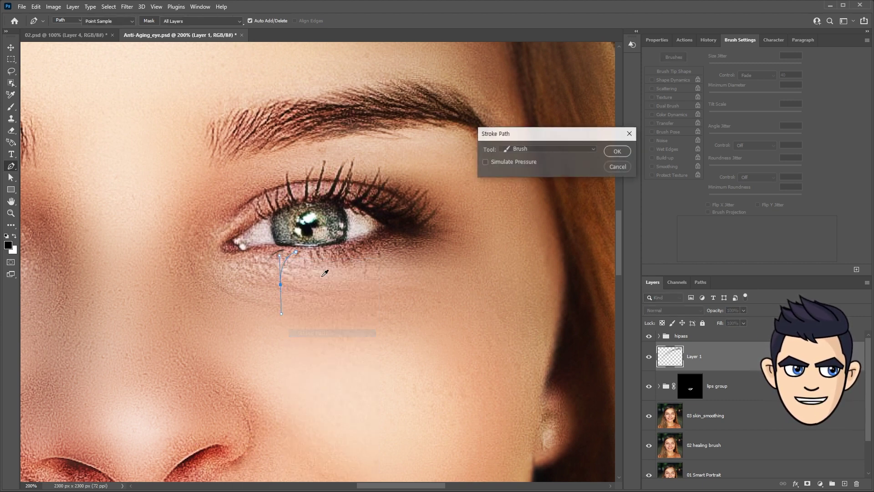
click(615, 151)
key(Escape)
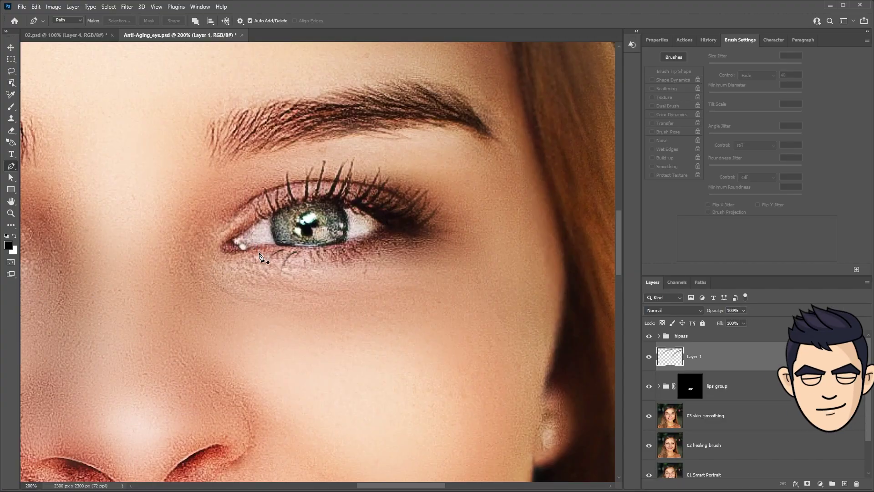
Create a new action named 'eyelash' assigned to F2 and start recording.
click(683, 40)
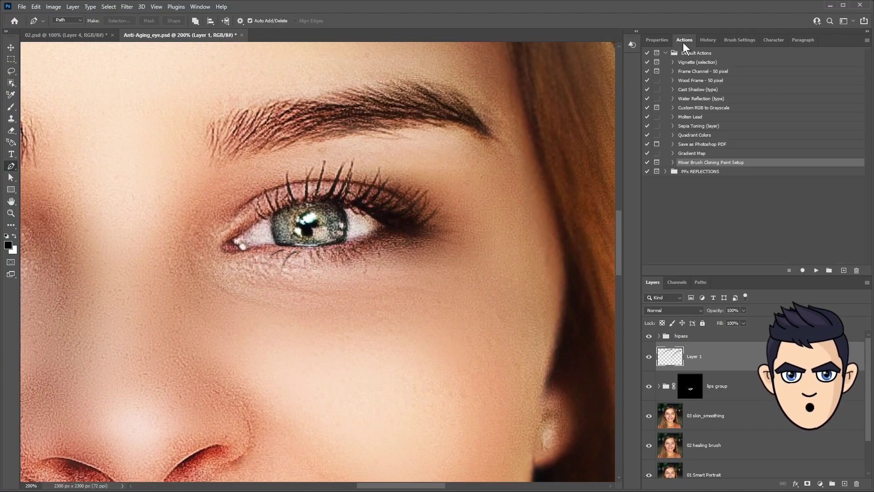
click(843, 271)
text(eyelash)
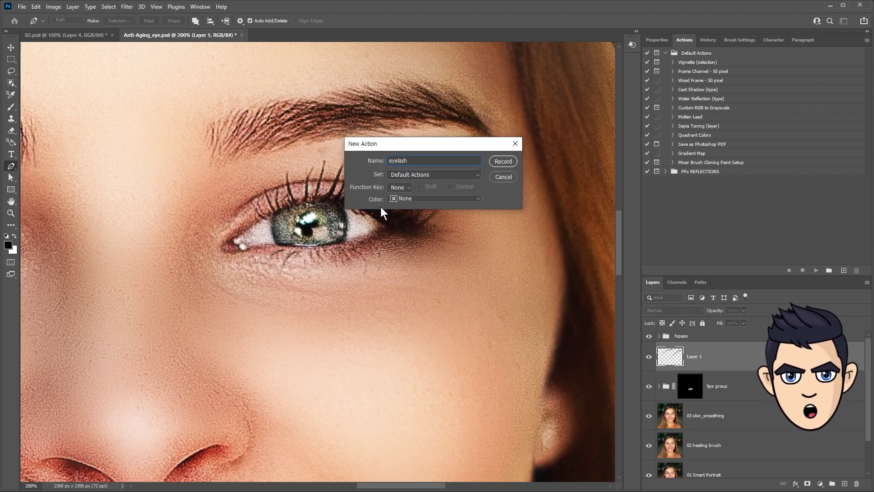
click(403, 187)
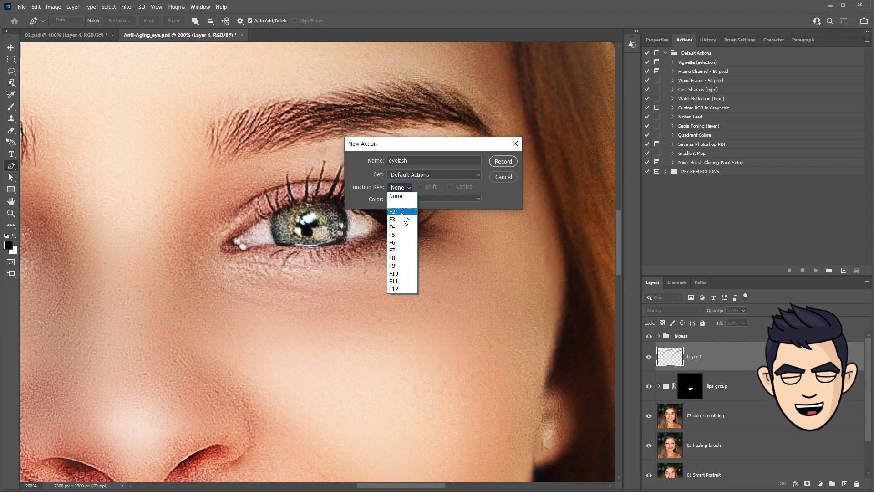
click(401, 211)
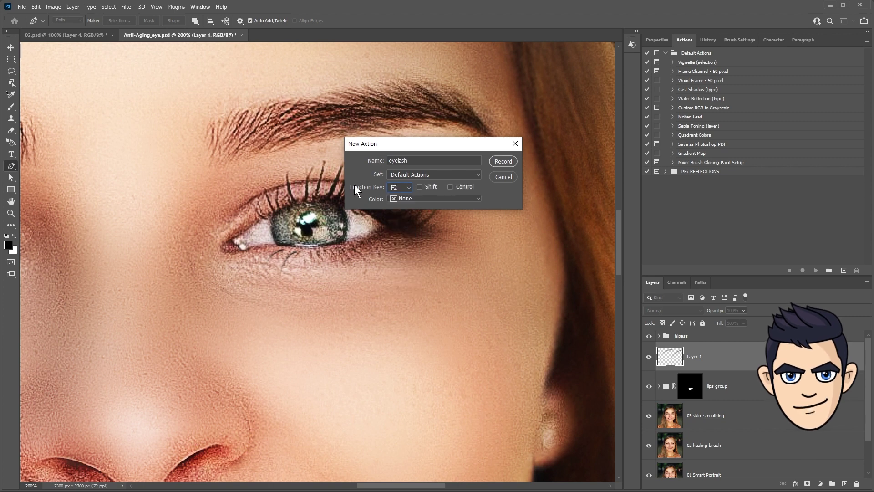
click(496, 161)
Record stroking a lash path with the brush and clearing it, then stop recording.
click(309, 251)
drag(294, 278, 290, 305)
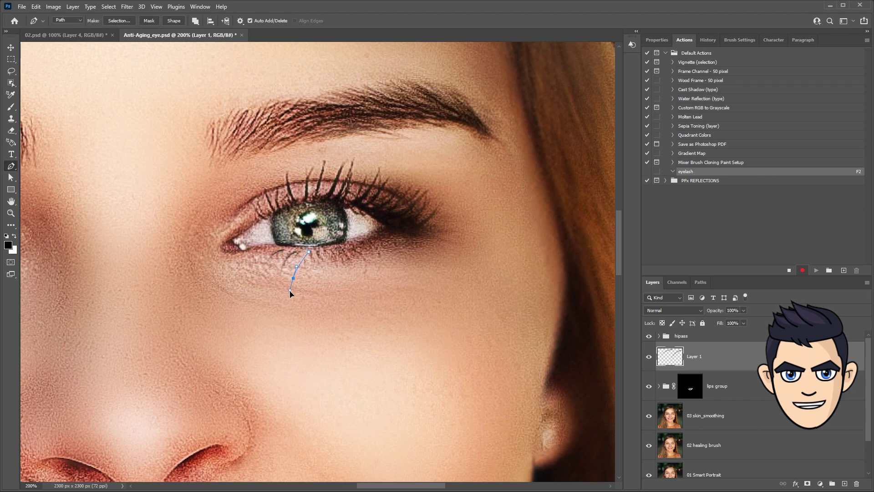
right_click(299, 259)
click(329, 335)
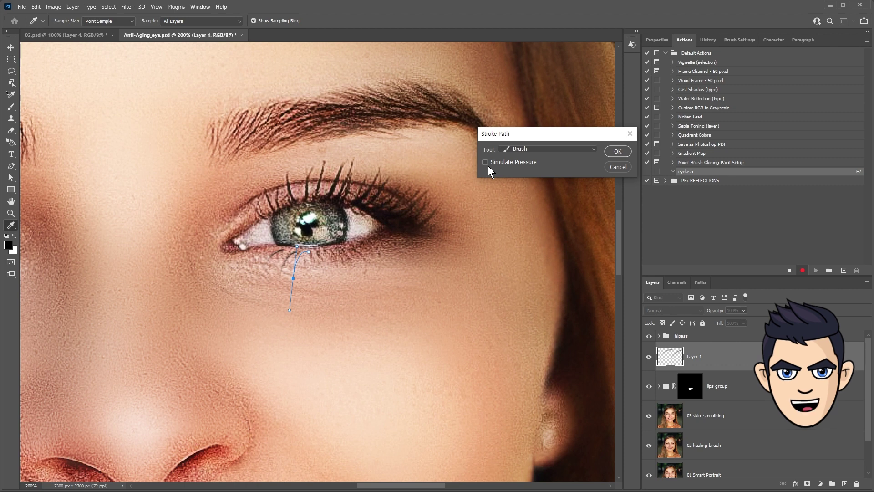
click(611, 150)
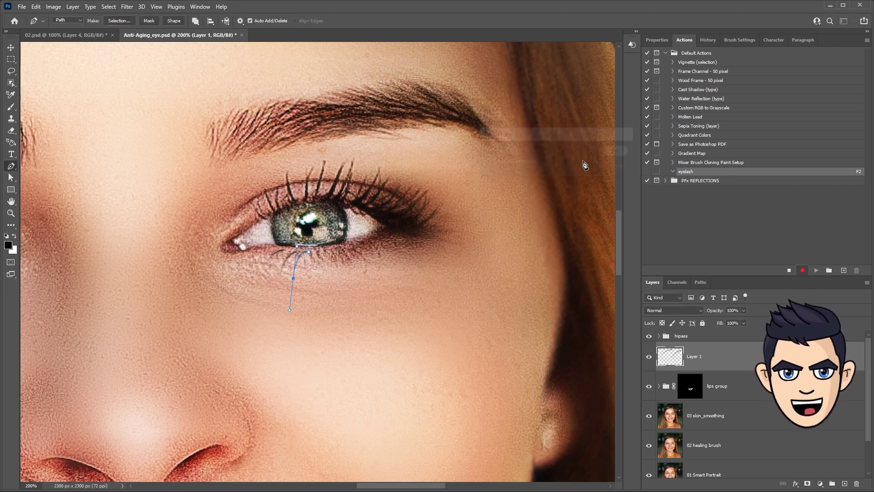
key(Escape)
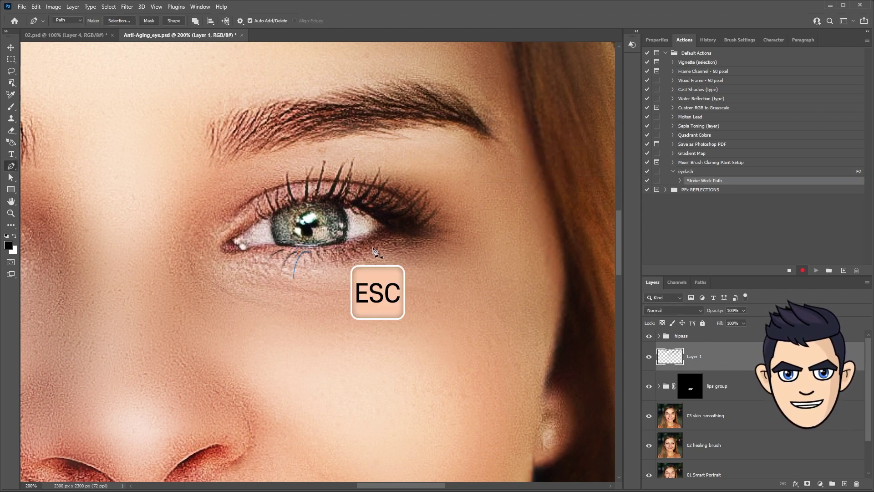
click(790, 270)
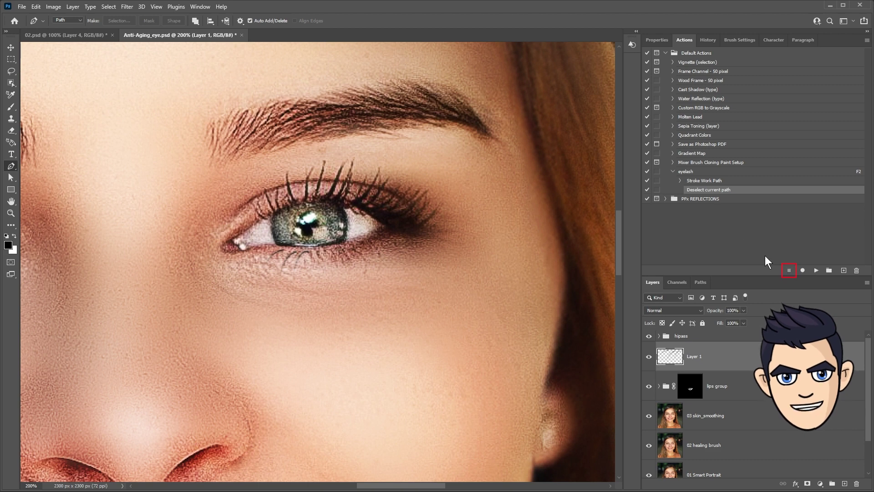
click(685, 173)
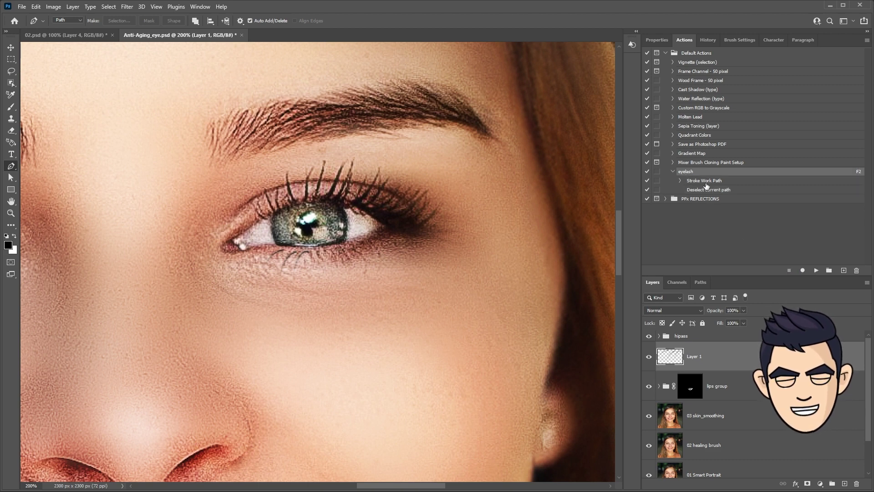
click(322, 251)
Add three curved lower lashes, running the F2 eyelash action after each path.
drag(339, 269, 343, 291)
key(F2)
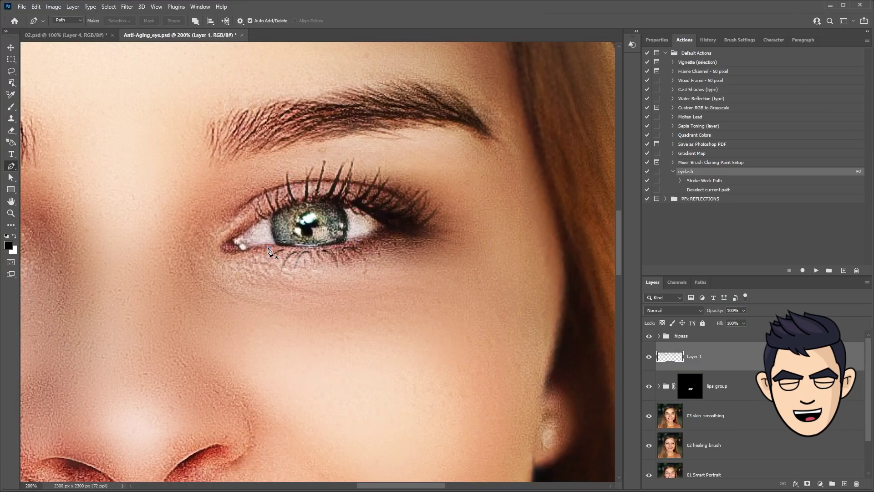
click(269, 248)
drag(250, 246, 244, 263)
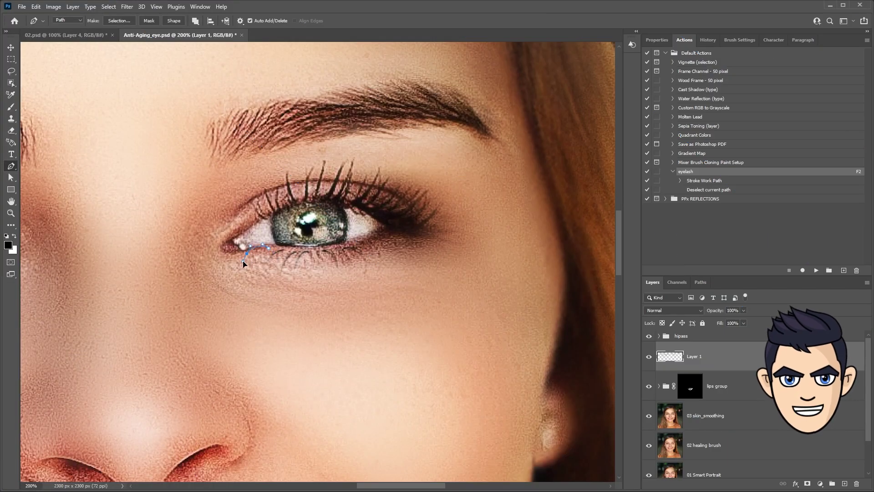
key(F2)
click(273, 248)
drag(257, 250, 248, 271)
key(F2)
Add three more lower lashes along the lid with the F2 action.
click(260, 252)
key(F2)
click(289, 249)
drag(277, 252, 268, 285)
key(F2)
click(324, 249)
mouse_move(314, 250)
mouse_down()
mouse_move(322, 273)
mouse_move(359, 283)
mouse_up()
key(F2)
Stroke a final short lower lash, then make and clear a small rectangular selection.
key(F2)
click(362, 243)
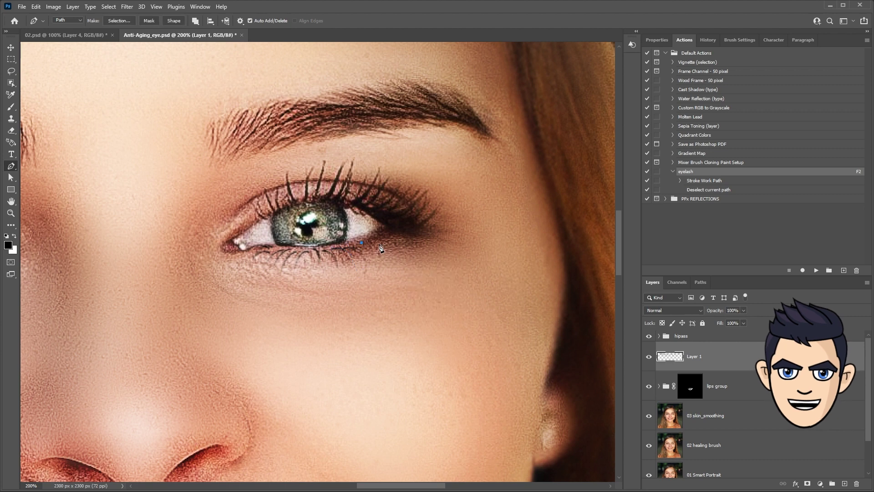
click(403, 269)
key(F2)
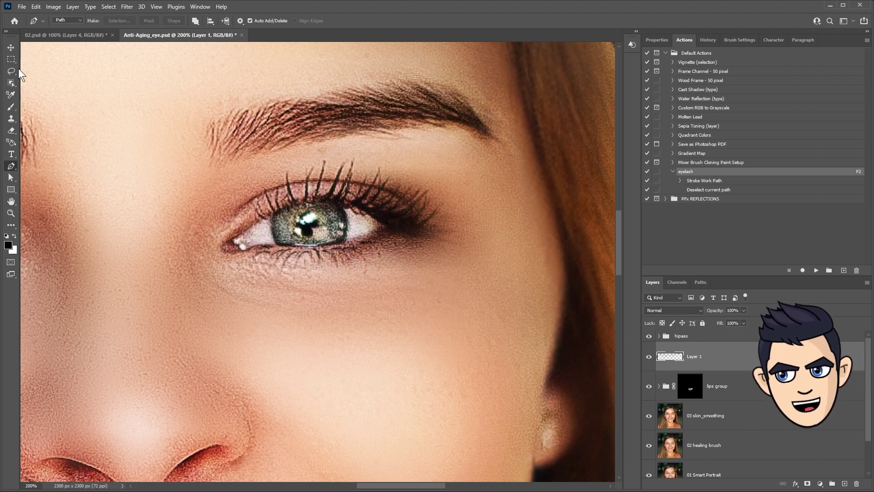
key(m)
drag(312, 245, 321, 266)
key(ctrl+d)
Set the lash brush size to 2 px after a discarded trial path.
key(b)
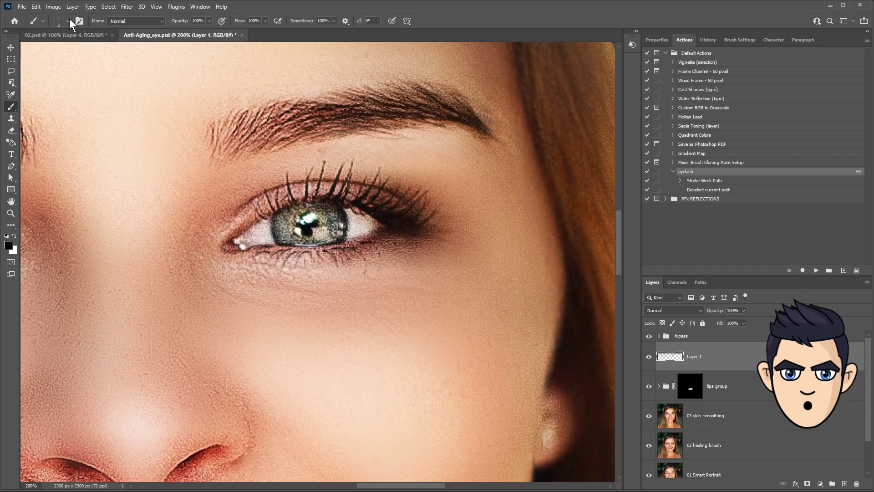
click(68, 21)
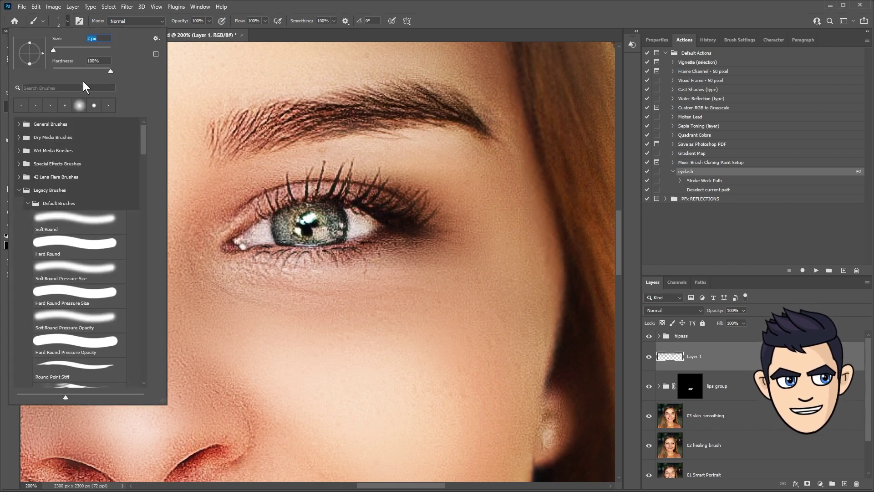
key(F5)
key(p)
click(277, 248)
click(263, 264)
key(Escape)
key(Escape)
key(Escape)
key(Escape)
key(b)
click(67, 21)
text(2)
key(Return)
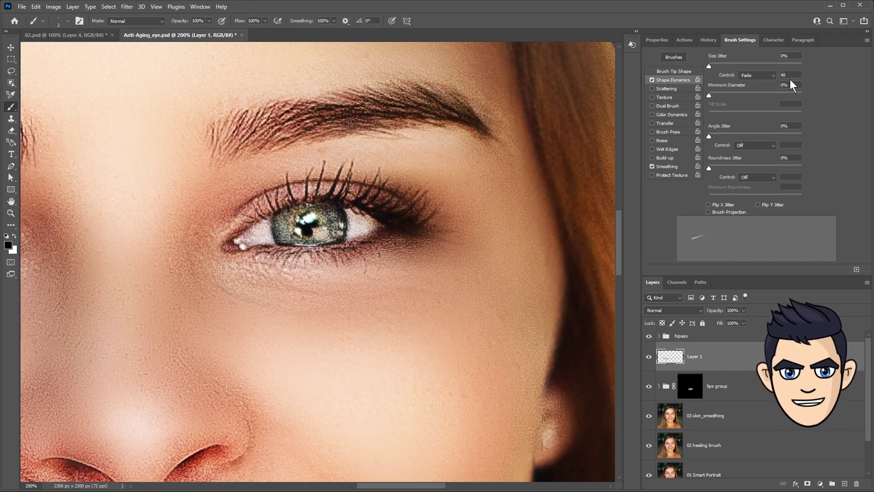
Draw and clear trial paths around the eye, then toggle Layer 1 visibility to compare.
key(p)
key(Escape)
drag(268, 213, 260, 219)
key(Escape)
click(296, 250)
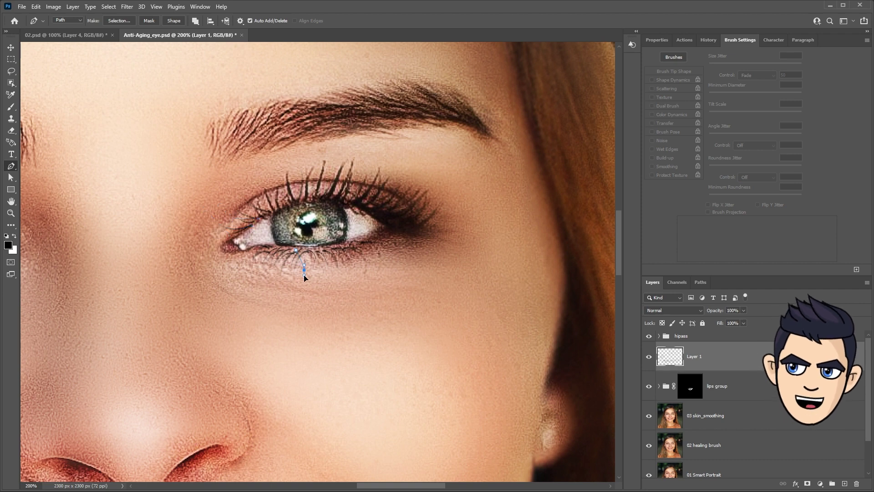
key(Escape)
drag(276, 169, 276, 140)
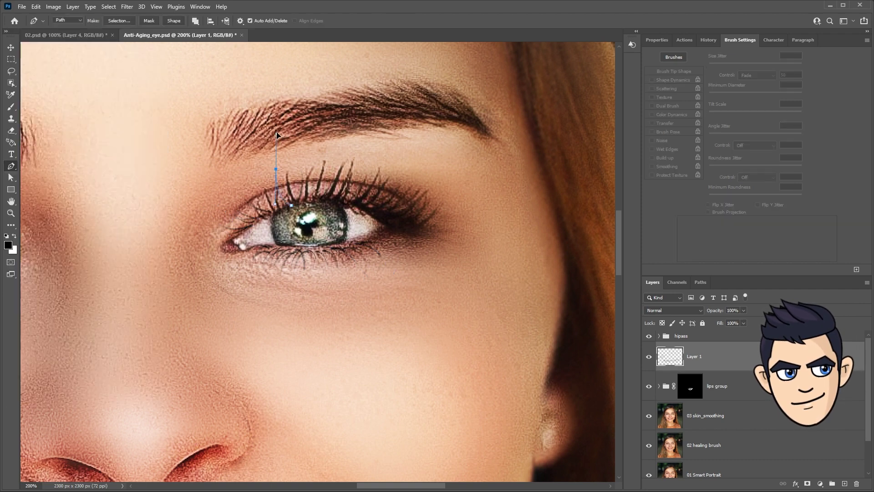
drag(331, 120, 306, 149)
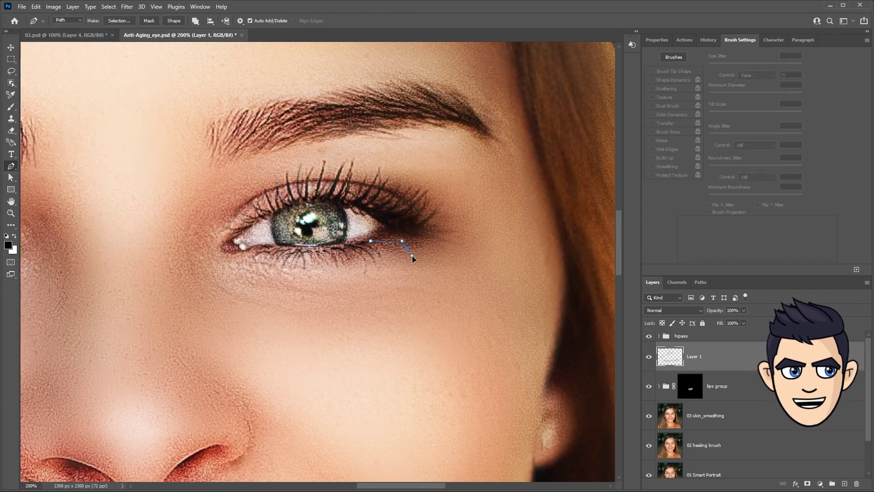
key(Escape)
click(649, 357)
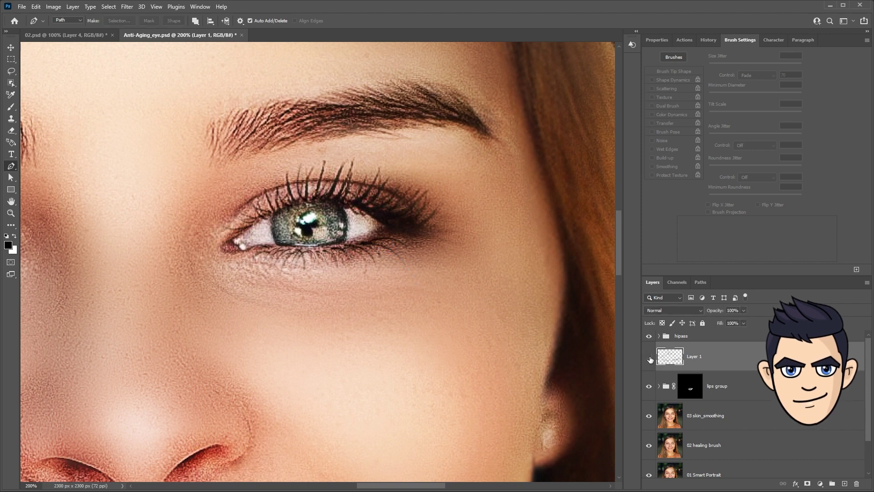
Give Layer 1 a #40281c dark brown Color Overlay, then zoom out to the whole face.
double_click(728, 357)
click(528, 166)
click(722, 77)
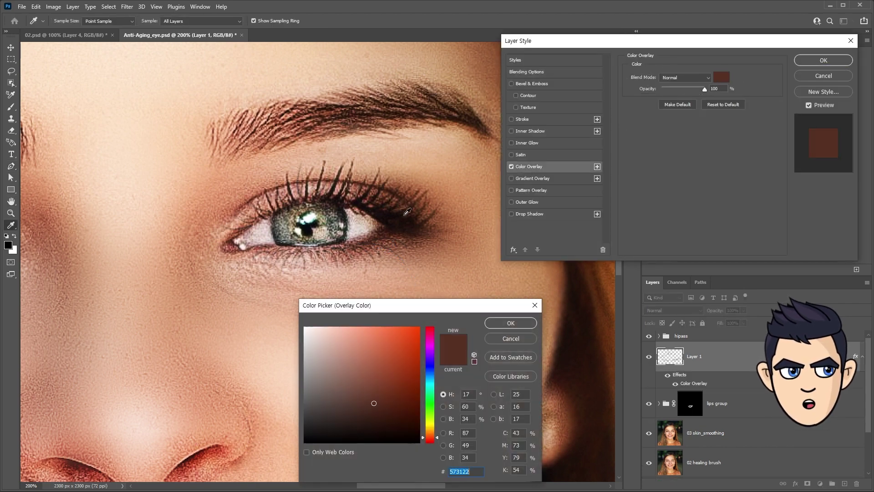
click(359, 197)
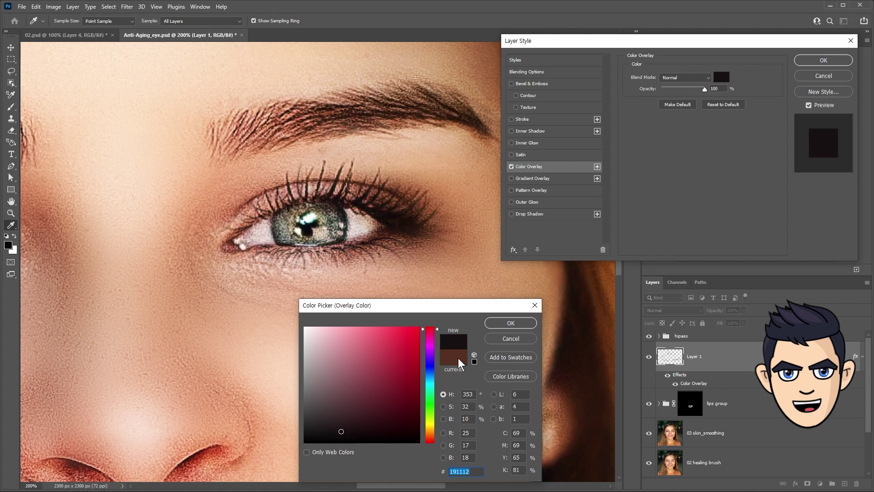
click(293, 186)
click(371, 413)
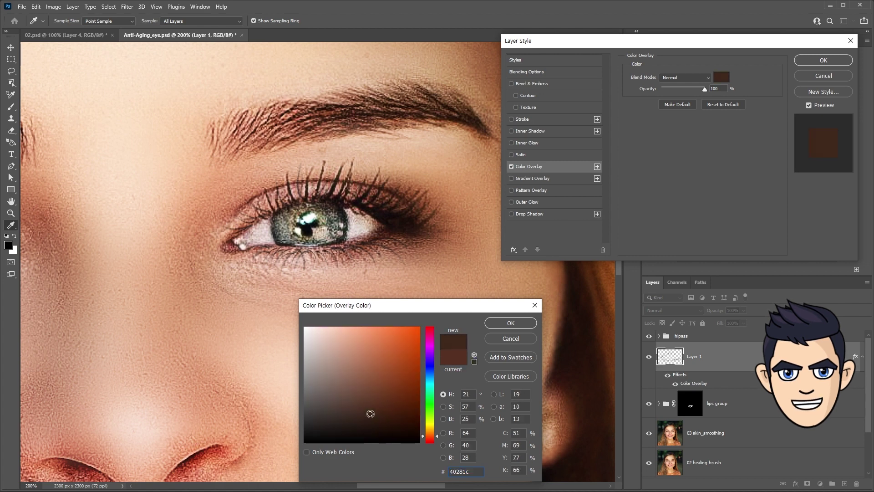
click(511, 323)
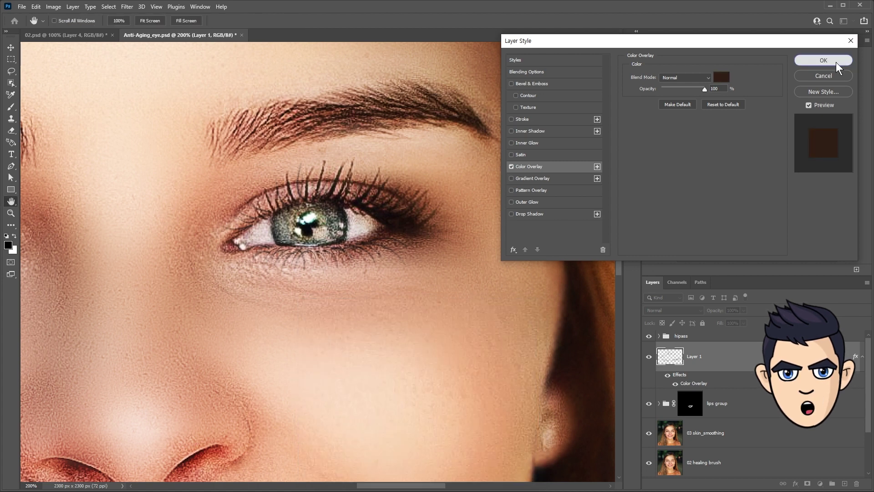
click(824, 60)
click(649, 356)
key(z)
key(ctrl+minus)
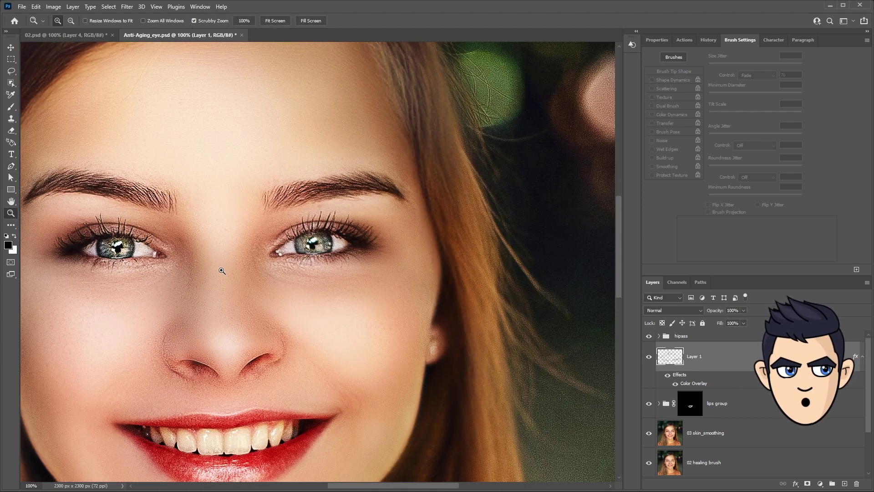
Recentre and zoom in on the right eye, then begin renaming Layer 1.
drag(264, 269, 364, 263)
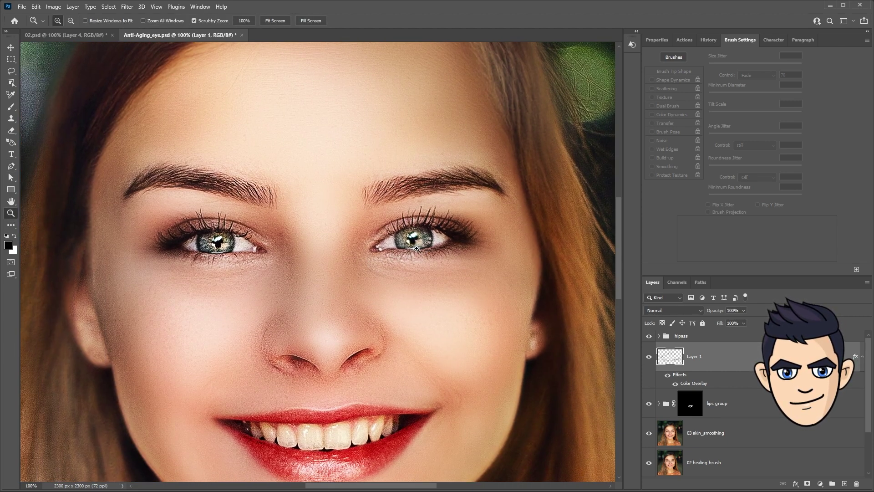
click(417, 248)
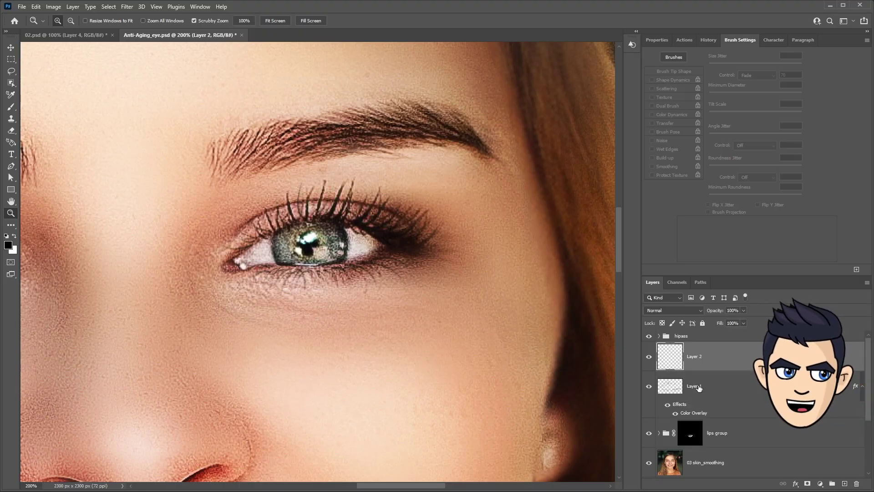
double_click(698, 386)
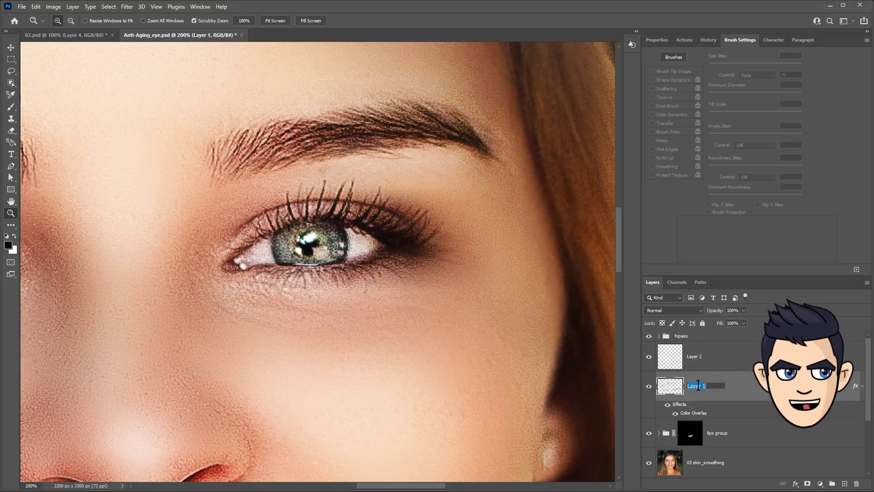
Rename Layer 2 to 'eyeline' and test a brush stroke above the eye.
double_click(693, 357)
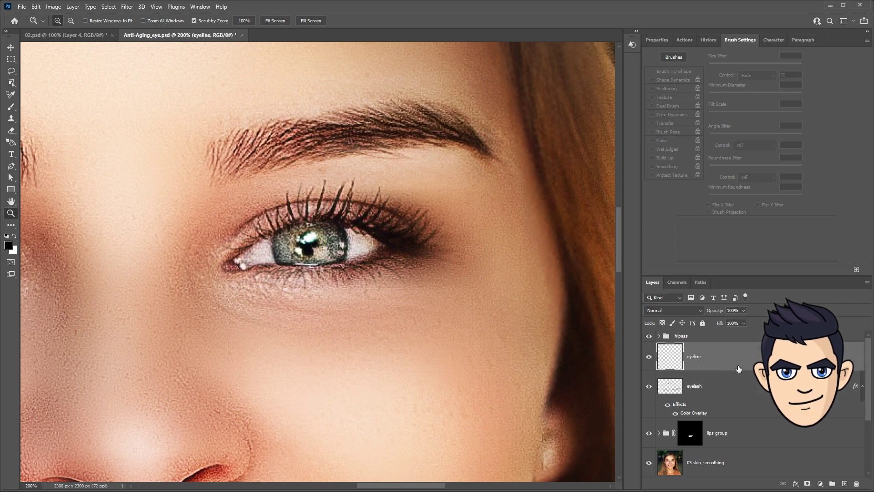
key(b)
click(68, 21)
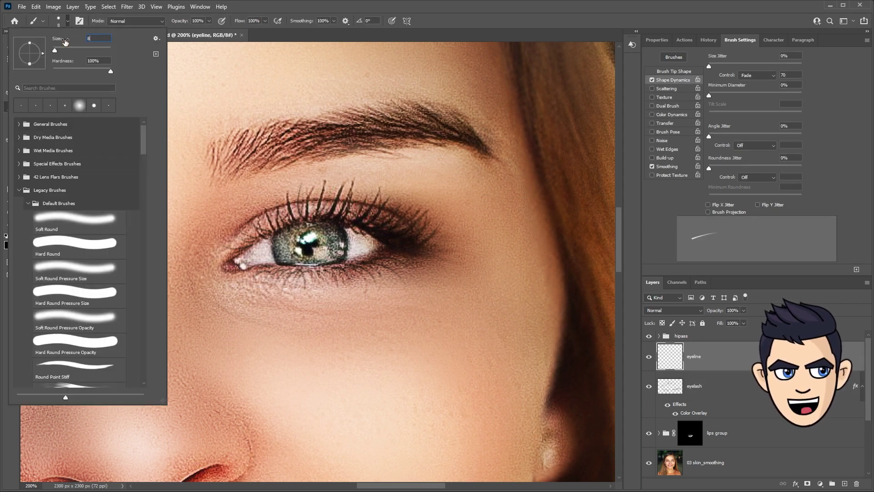
key(Return)
drag(335, 185, 337, 185)
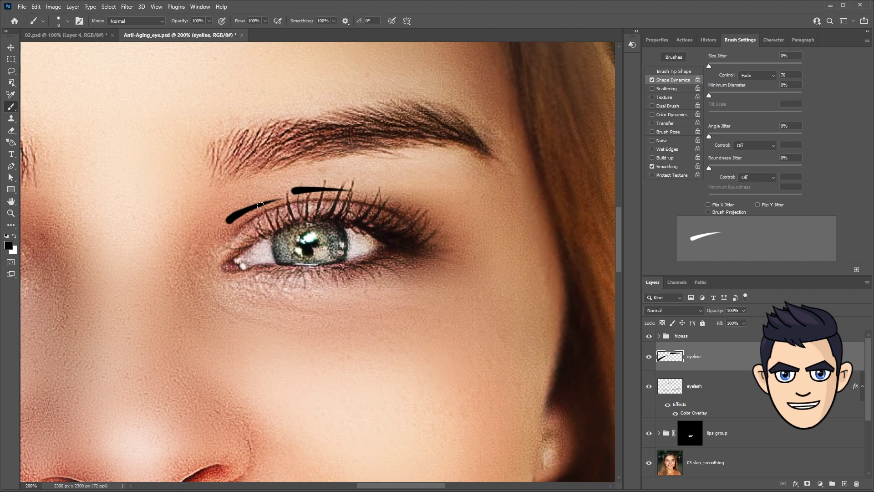
Make brush size jitter follow Pen Pressure, testing and undoing a lash-line stroke.
click(773, 75)
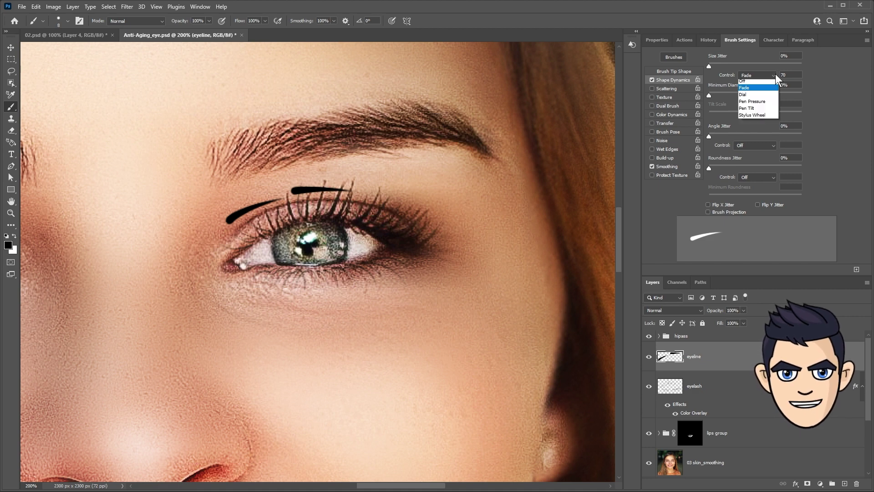
click(764, 103)
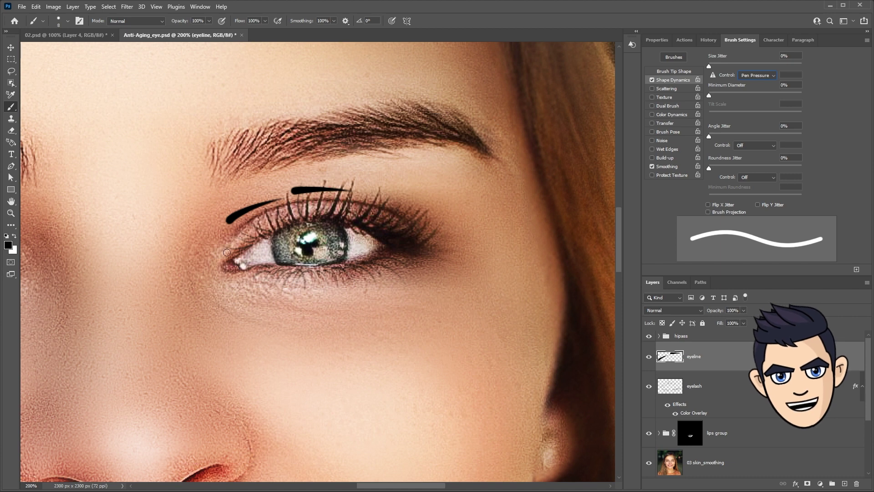
drag(304, 225, 415, 241)
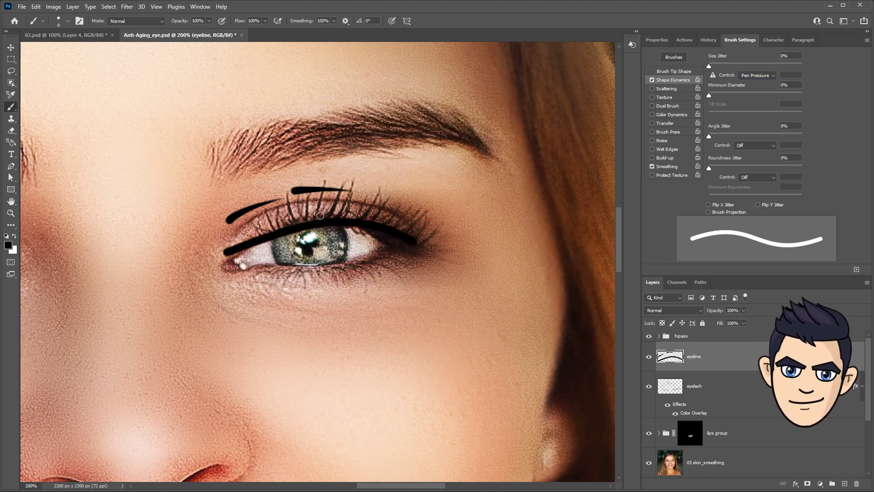
key(ctrl+z)
key(ctrl+z)
key(ctrl+z)
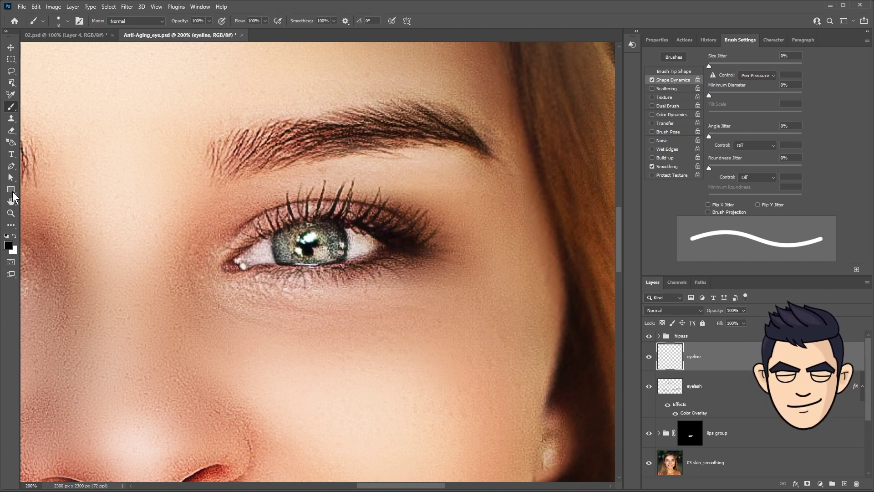
click(11, 168)
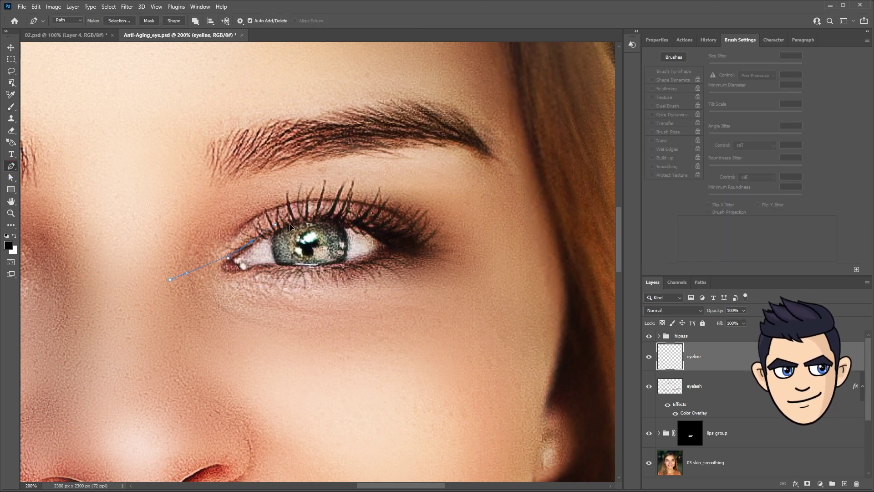
Finish and reshape the winged eyeliner path, then stroke it with a pressure-simulated brush.
drag(470, 247, 474, 245)
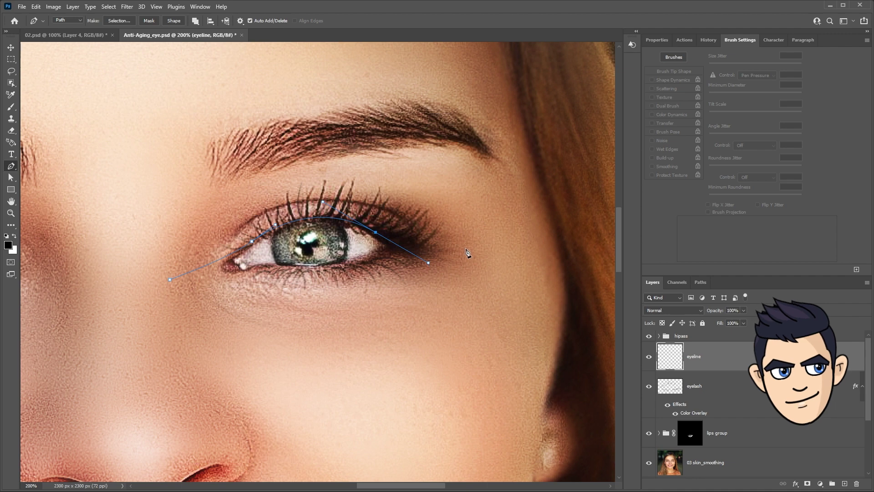
key(a)
drag(376, 234, 375, 230)
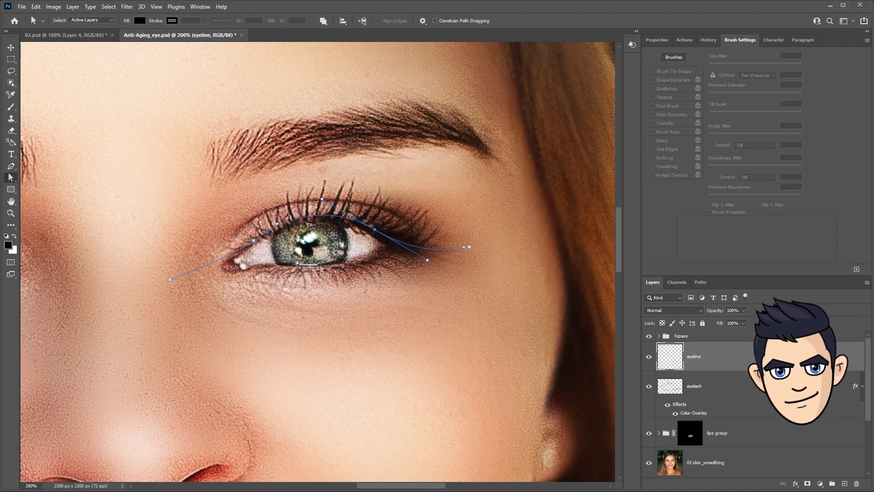
right_click(336, 224)
click(362, 293)
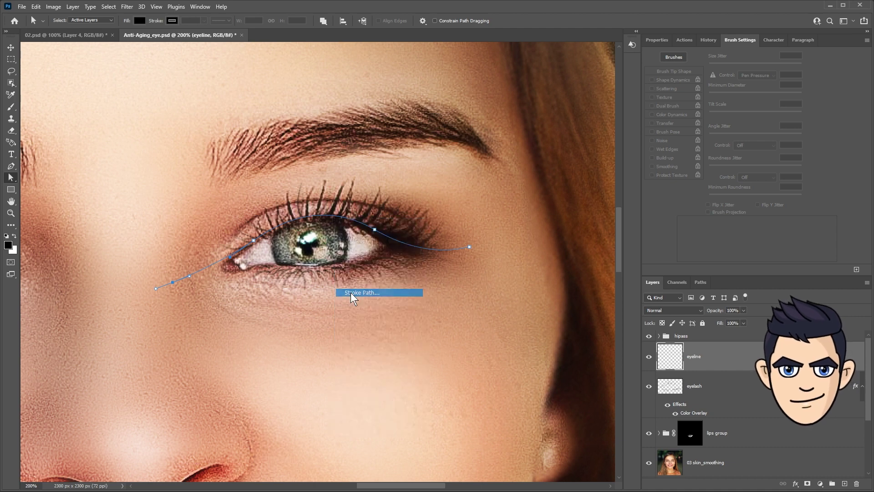
click(488, 162)
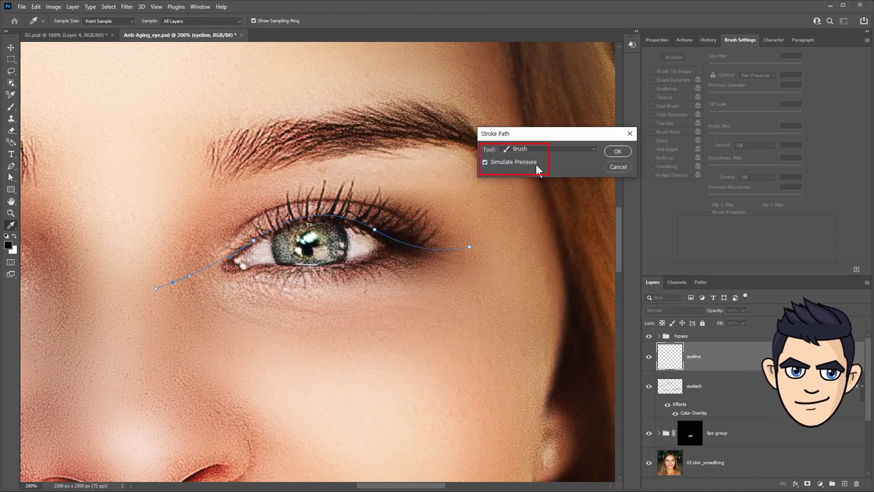
click(610, 150)
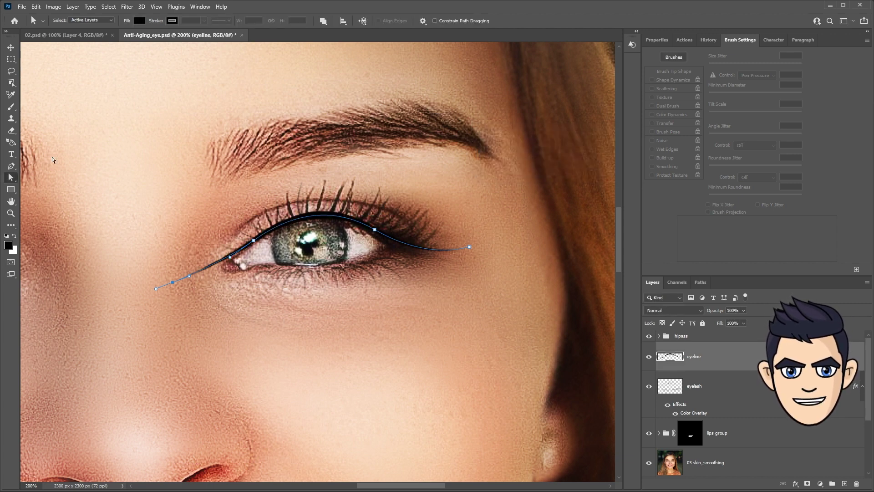
key(Escape)
key(Escape)
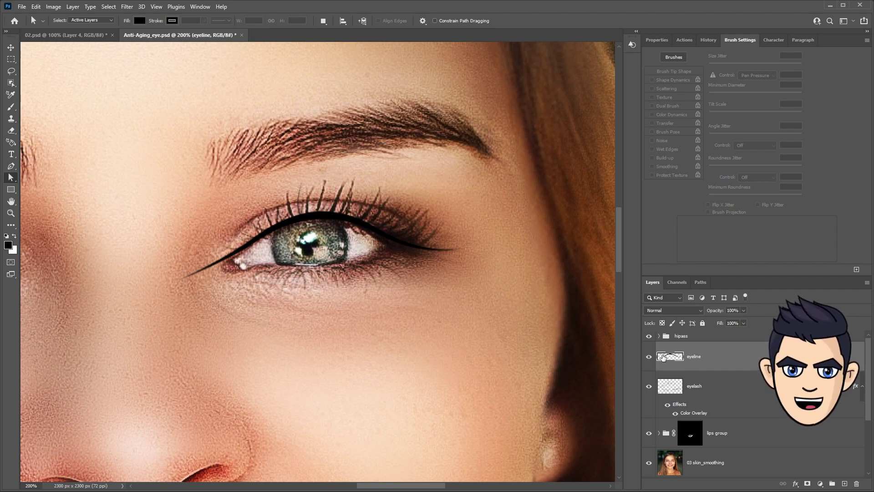
click(127, 7)
mouse_move(136, 123)
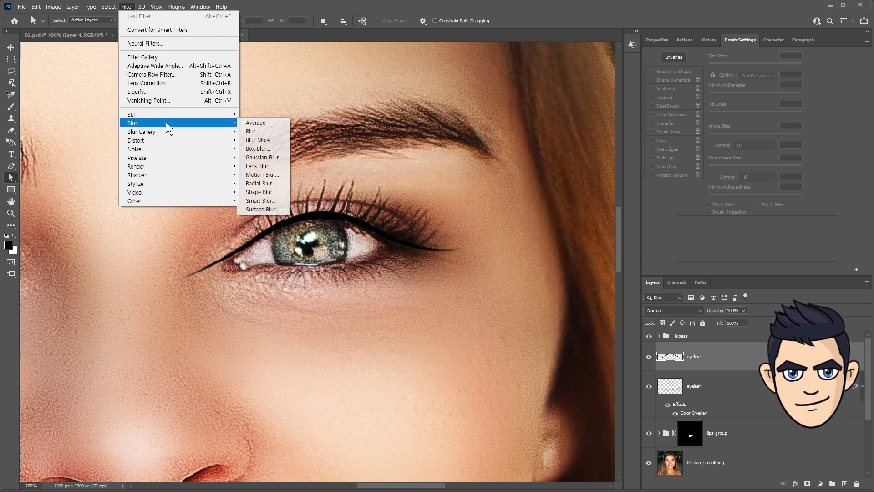
Apply a 2 px Gaussian Blur and paste the eyelash layer's Color Overlay onto eyeline.
click(263, 157)
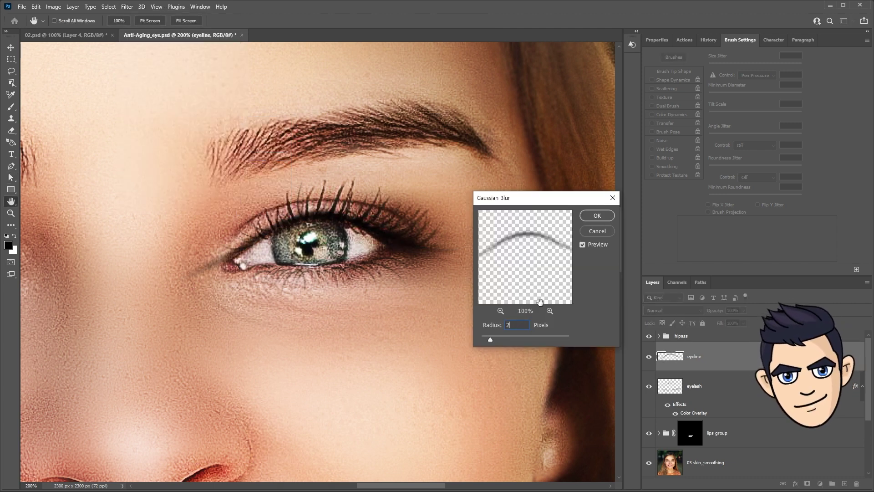
click(597, 216)
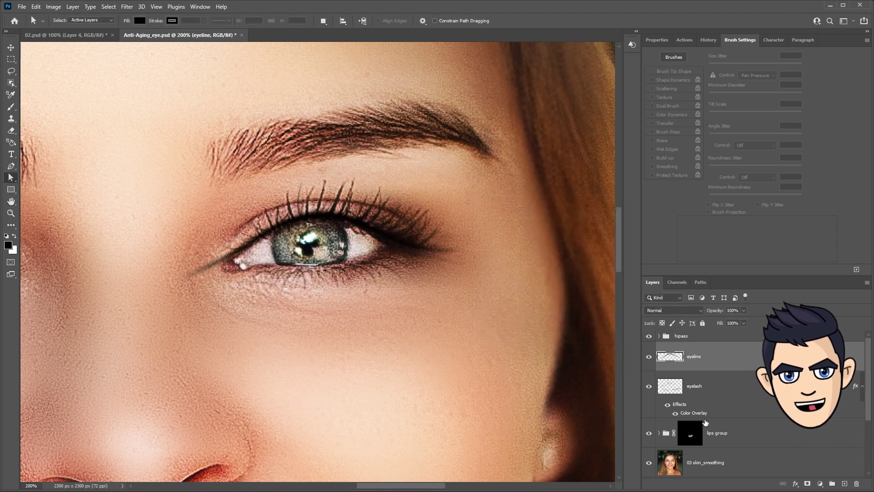
right_click(700, 412)
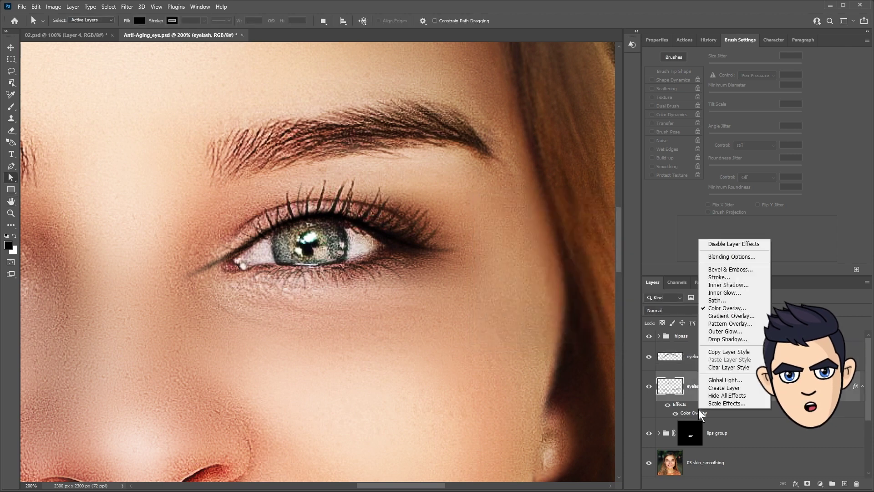
click(722, 353)
right_click(720, 358)
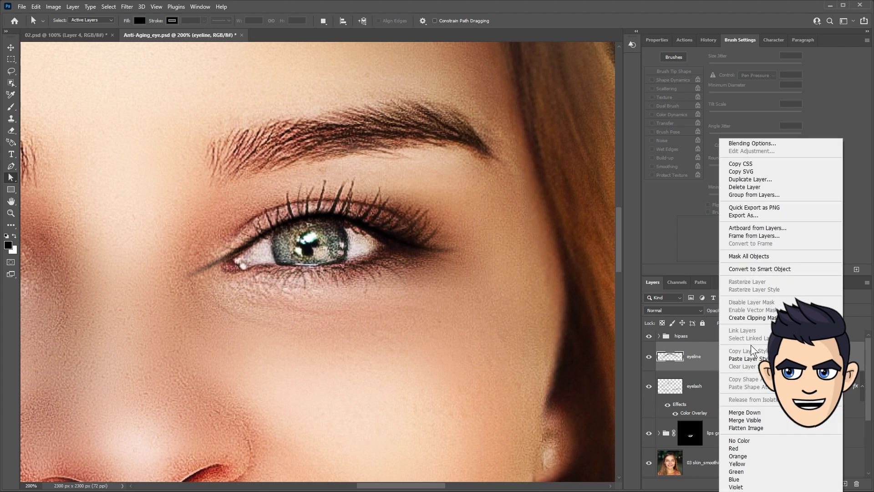
click(752, 360)
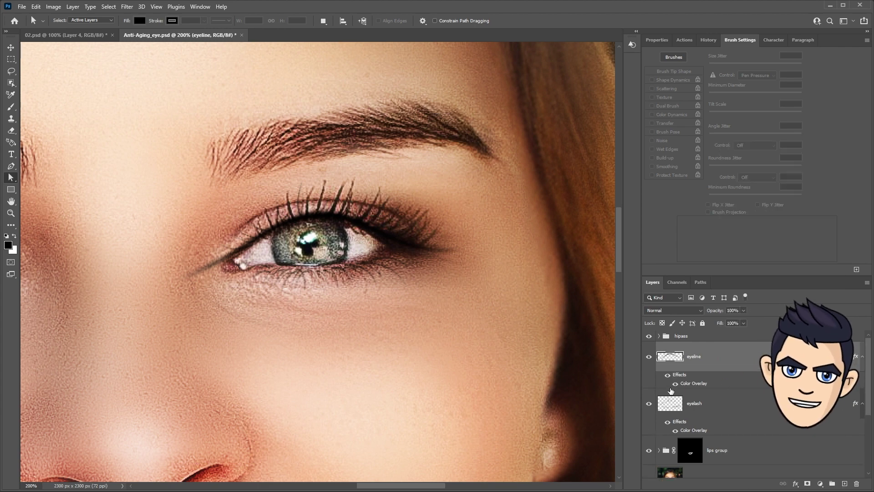
click(673, 310)
Set the eyeline layer to Multiply blend mode and add a new empty layer above it.
click(660, 333)
key(v)
click(845, 484)
Draw a Pen path along the lower lid and stroke it as a liner.
key(p)
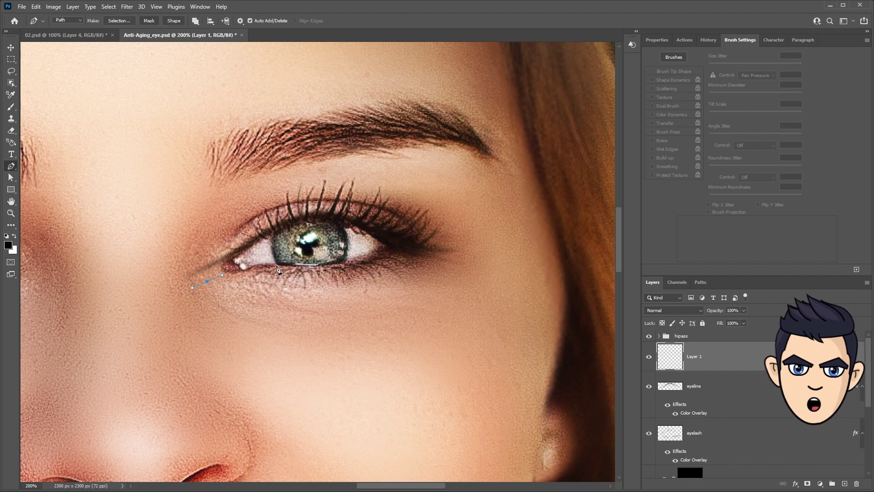
drag(420, 236, 486, 198)
right_click(319, 268)
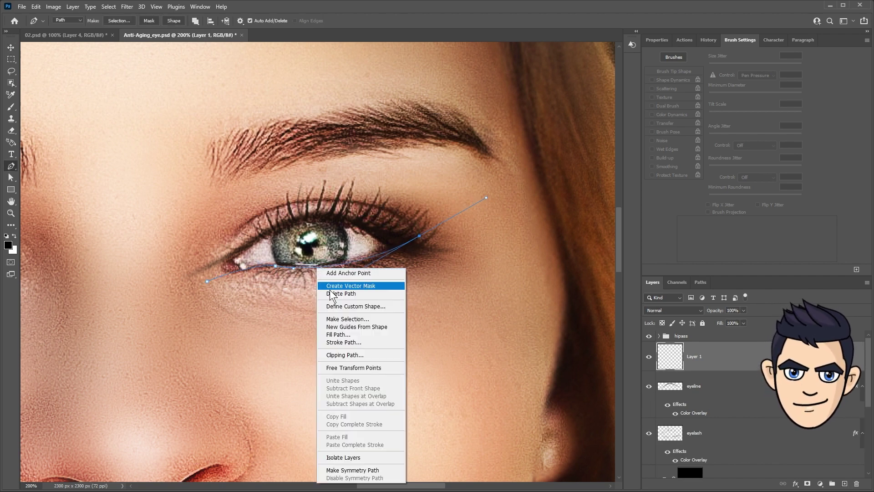
click(344, 343)
key(Return)
Paste the Color Overlay style onto Layer 1, hide it, and add a mask to eyeline.
right_click(736, 362)
click(779, 374)
click(649, 357)
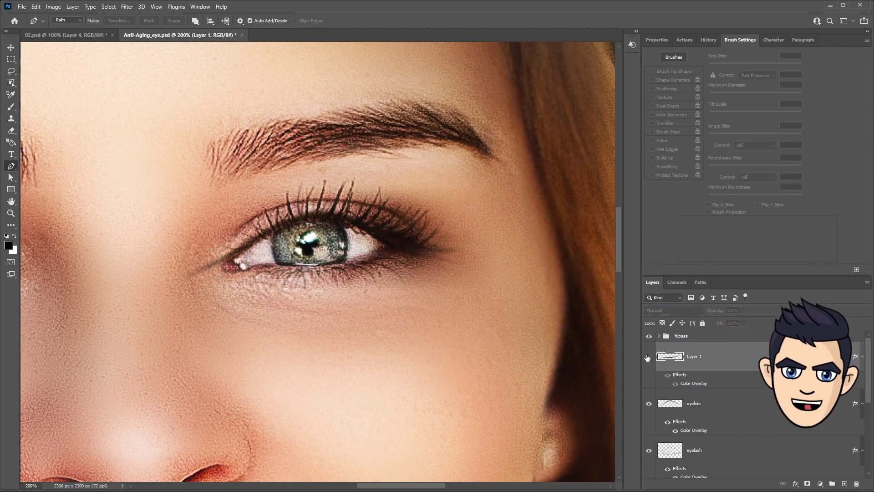
click(698, 416)
click(808, 484)
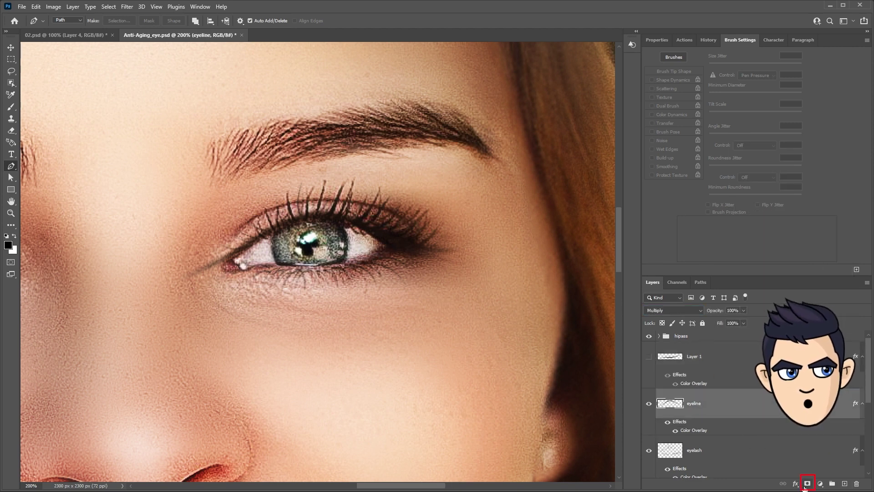
Paint out the eyeline mask past the inner eye corner with a soft brush at 43% opacity.
key(b)
click(67, 21)
drag(109, 71, 53, 71)
key(Return)
key(4)
key(3)
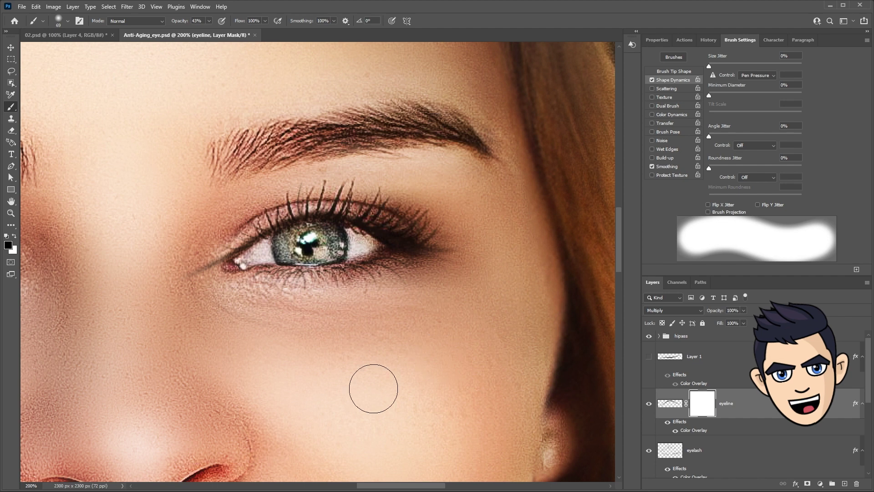
drag(185, 248, 212, 261)
Show Layer 1 again, give it a layer mask, and set its opacity to 60%.
click(648, 356)
click(731, 387)
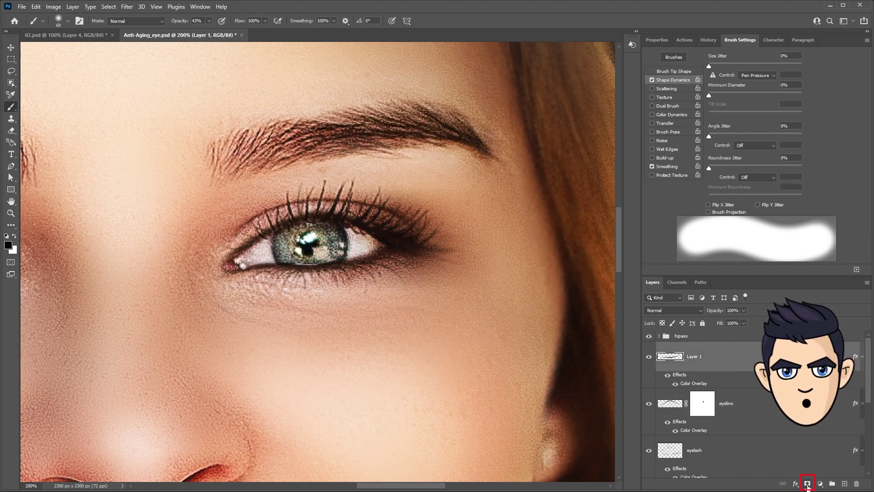
click(808, 484)
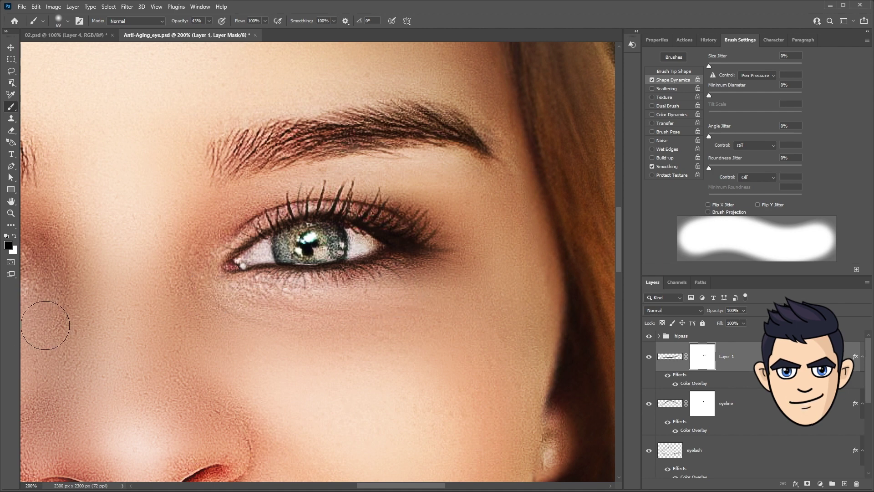
click(670, 356)
click(732, 310)
text(60)
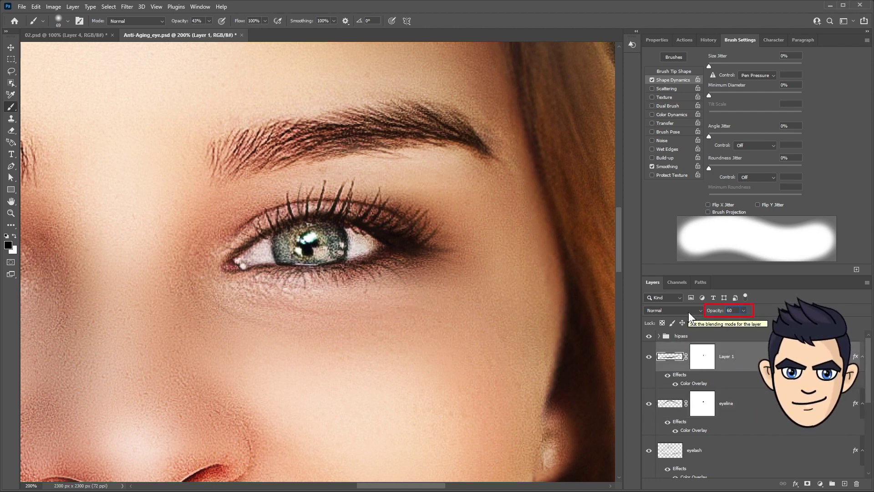
key(alt+bracketleft)
key(shift+alt+m)
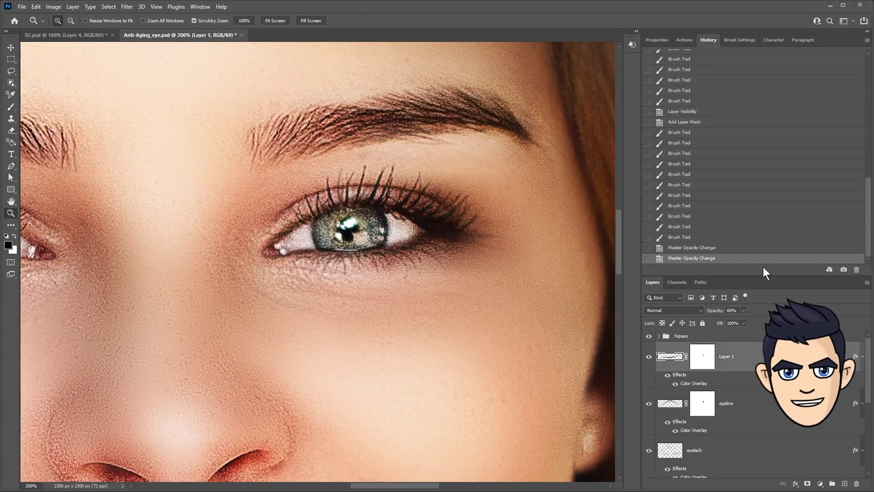
Group the eyelash, eyeline and Layer 1 layers into a group named 'eye1'.
drag(763, 276, 764, 97)
shift+click(764, 272)
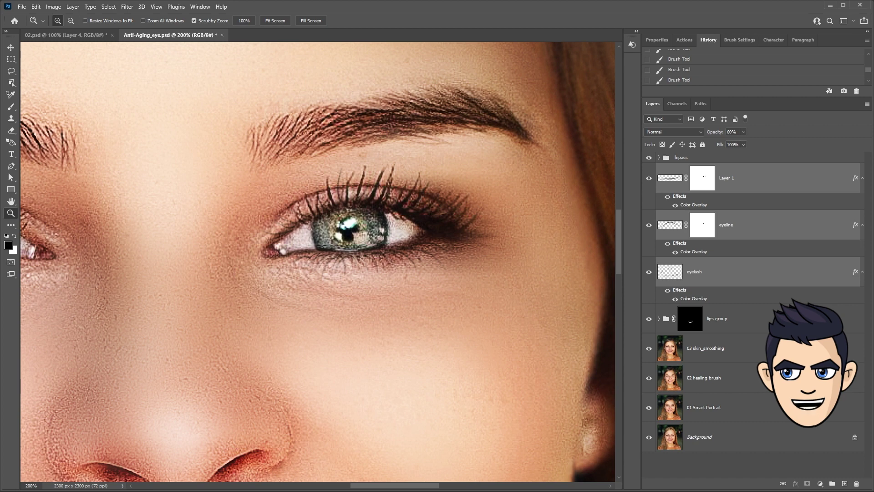
key(ctrl+g)
double_click(682, 169)
text(eye1)
key(Return)
Toggle the eye1 group's visibility to compare, then duplicate it as 'eye1 copy'.
click(649, 170)
click(649, 170)
click(649, 170)
click(649, 170)
click(649, 170)
click(649, 170)
key(ctrl+j)
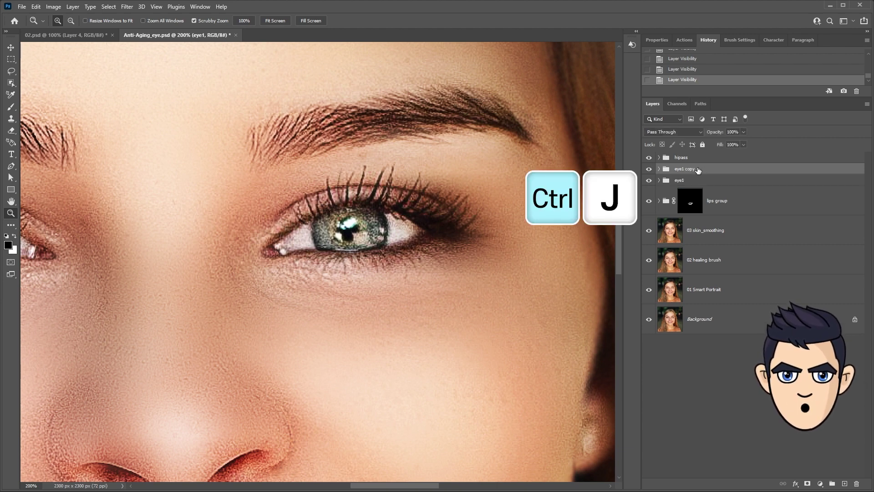
Flip the eye1 copy group horizontally and move it over the other eye.
key(ctrl+t)
right_click(461, 256)
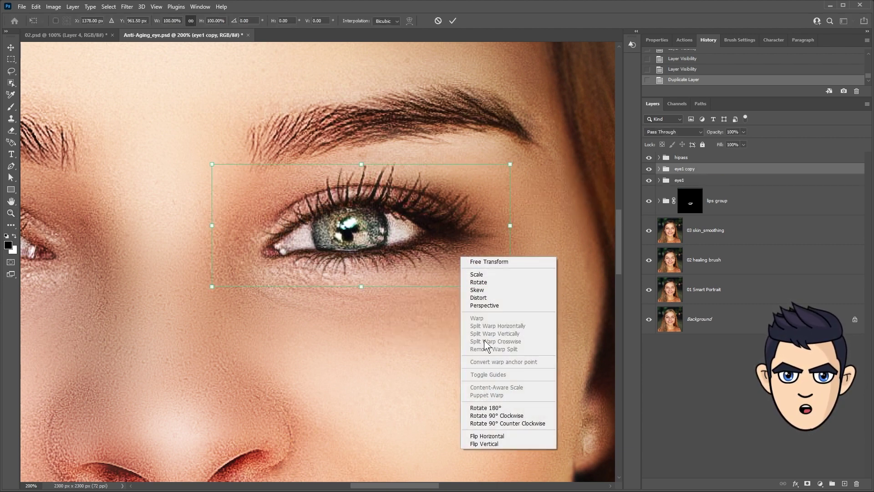
click(488, 436)
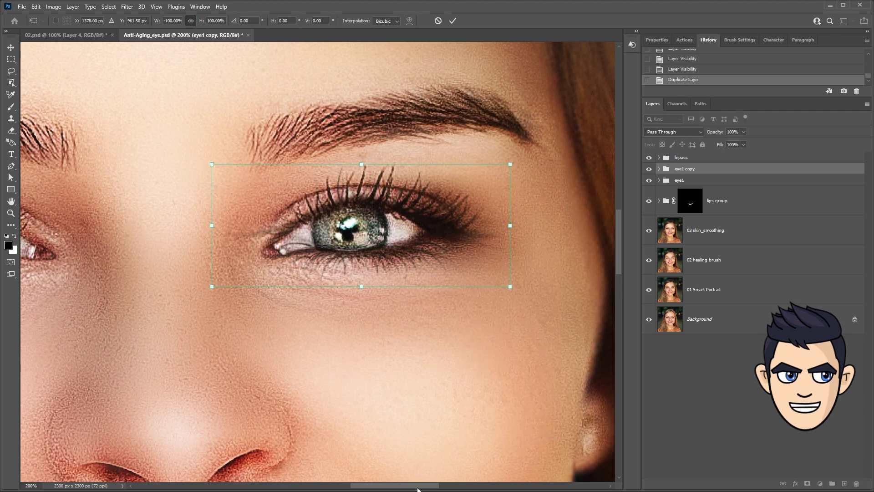
scroll(415, 357, left, 5)
mouse_move(467, 258)
mouse_down()
mouse_move(363, 269)
mouse_move(56, 266)
mouse_up()
drag(381, 485, 360, 483)
key(Return)
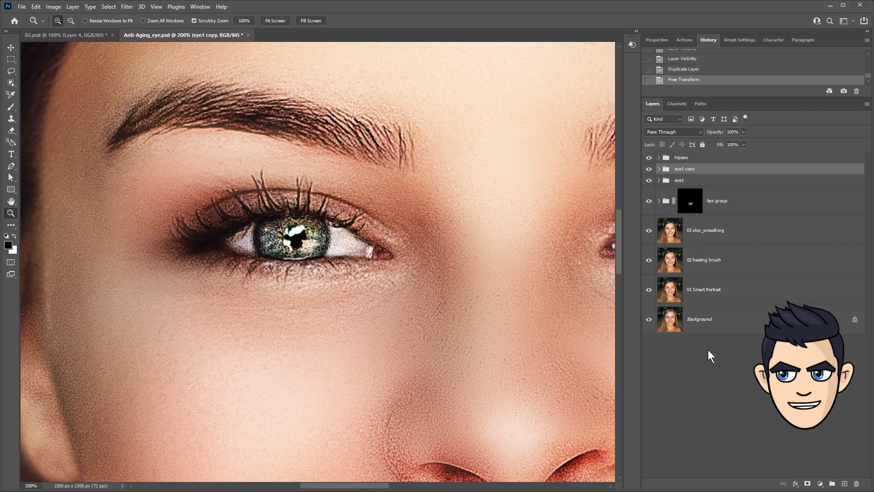
Select Layer 1 inside the eye1 copy group and briefly enter Free Transform on it.
click(319, 205)
click(677, 196)
key(ctrl+t)
key(Return)
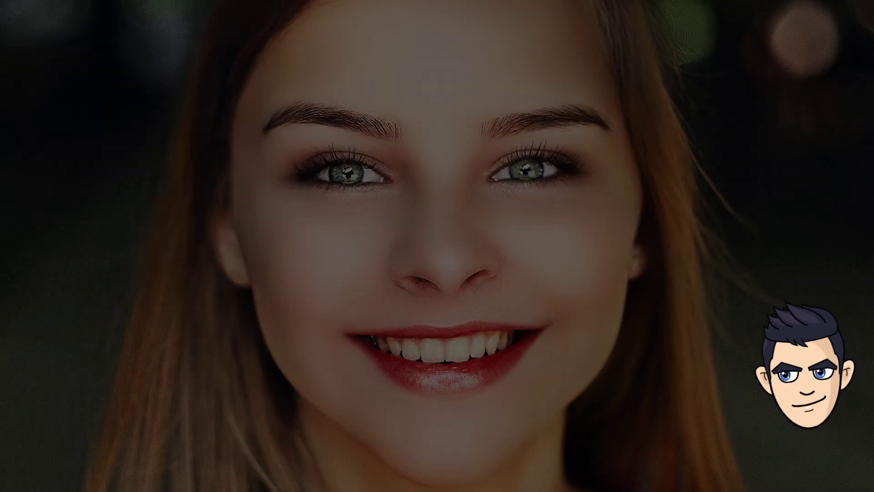